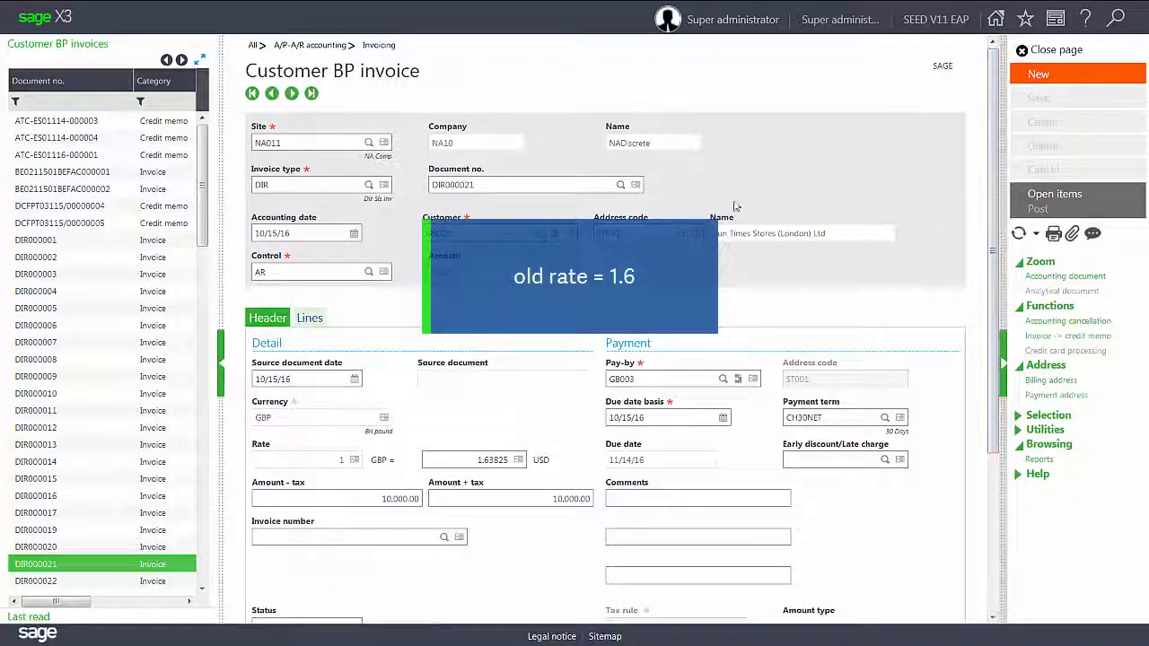
- Review the invoice lines from DIR000021 (account 41100) through DIR000023 (account 41110), then close the invoice
left_click(310, 319)
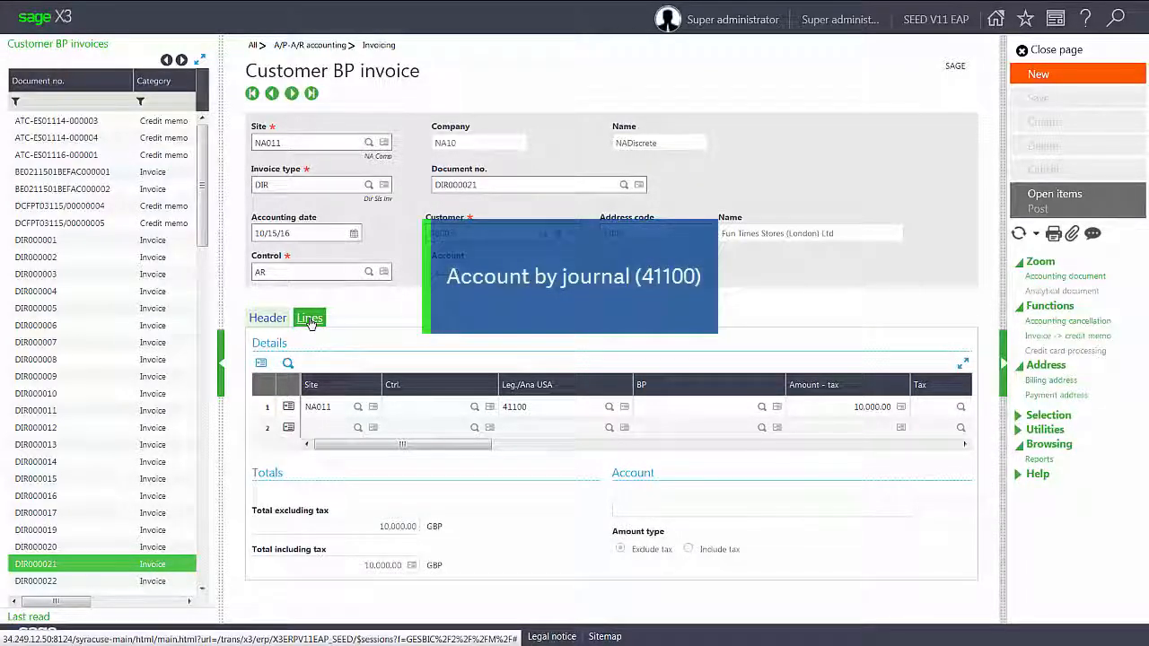
left_click(292, 93)
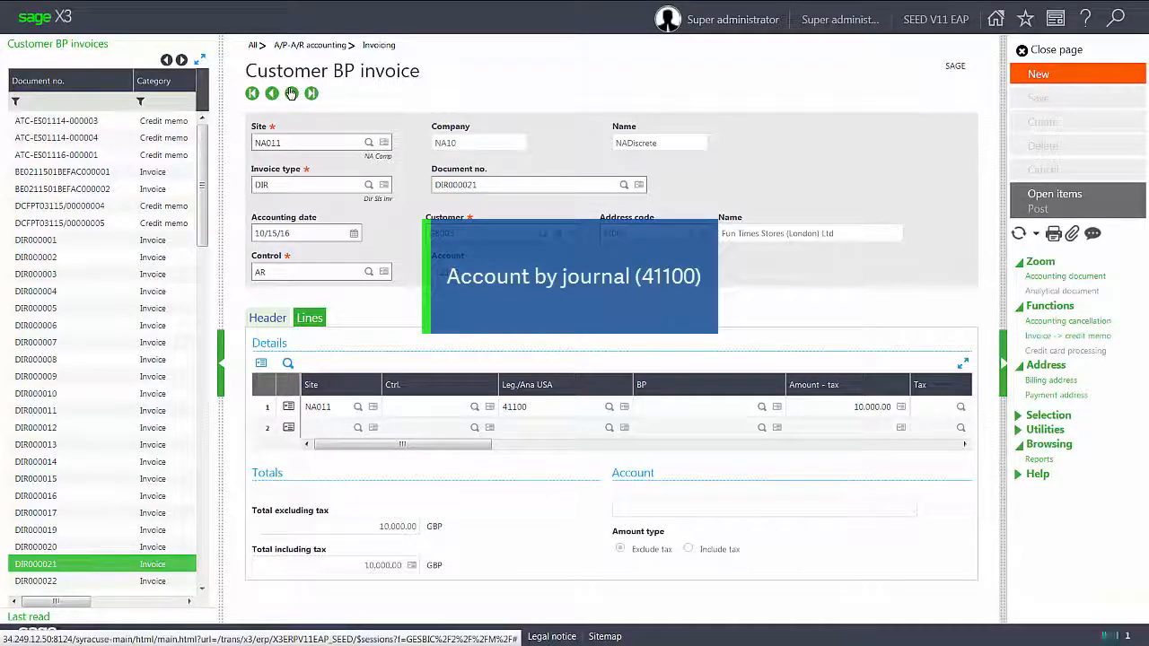
left_click(291, 93)
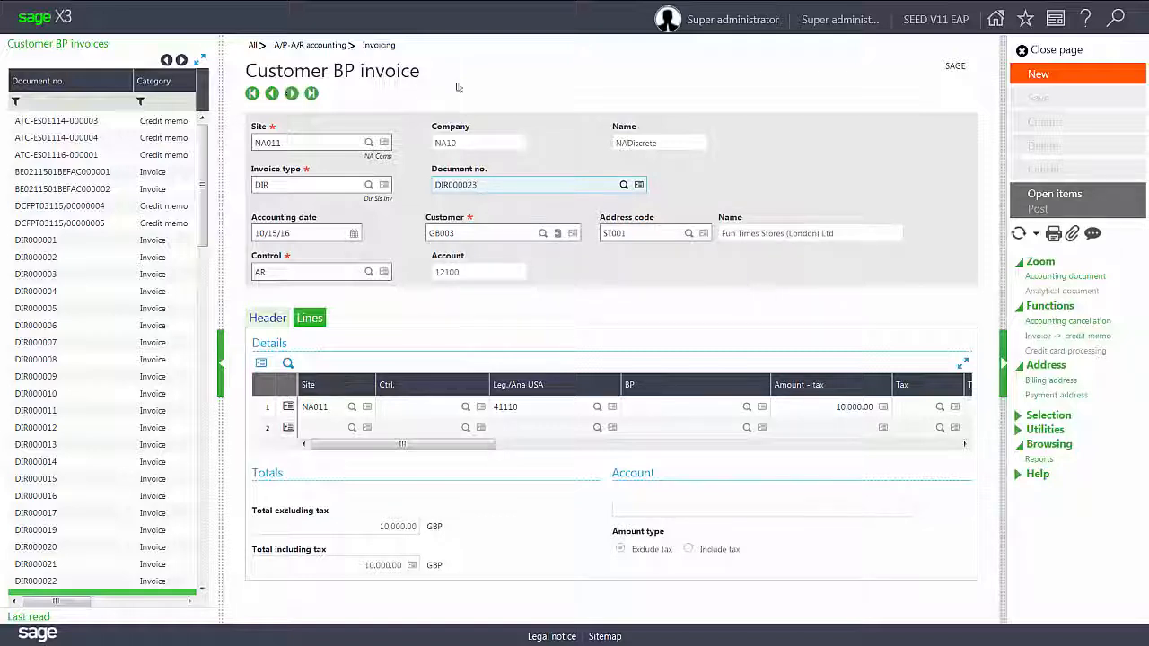
left_click(1023, 49)
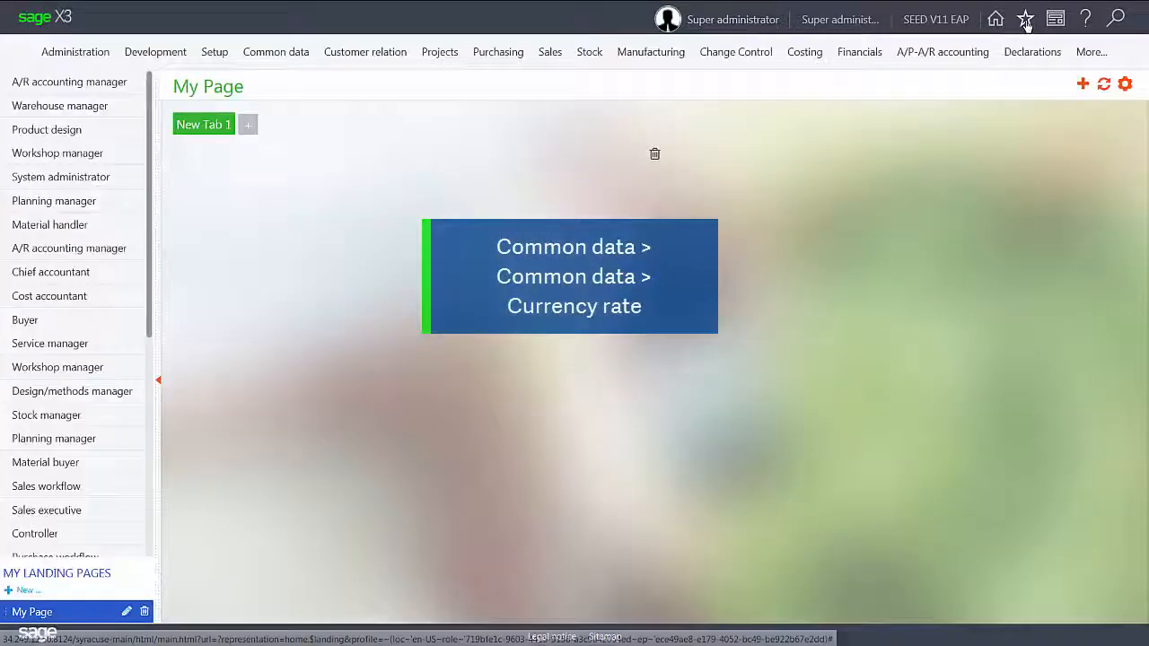
- Open Currency rates from the bookmarks and change the source currency from EUR to GBP
left_click(1025, 18)
left_click(947, 76)
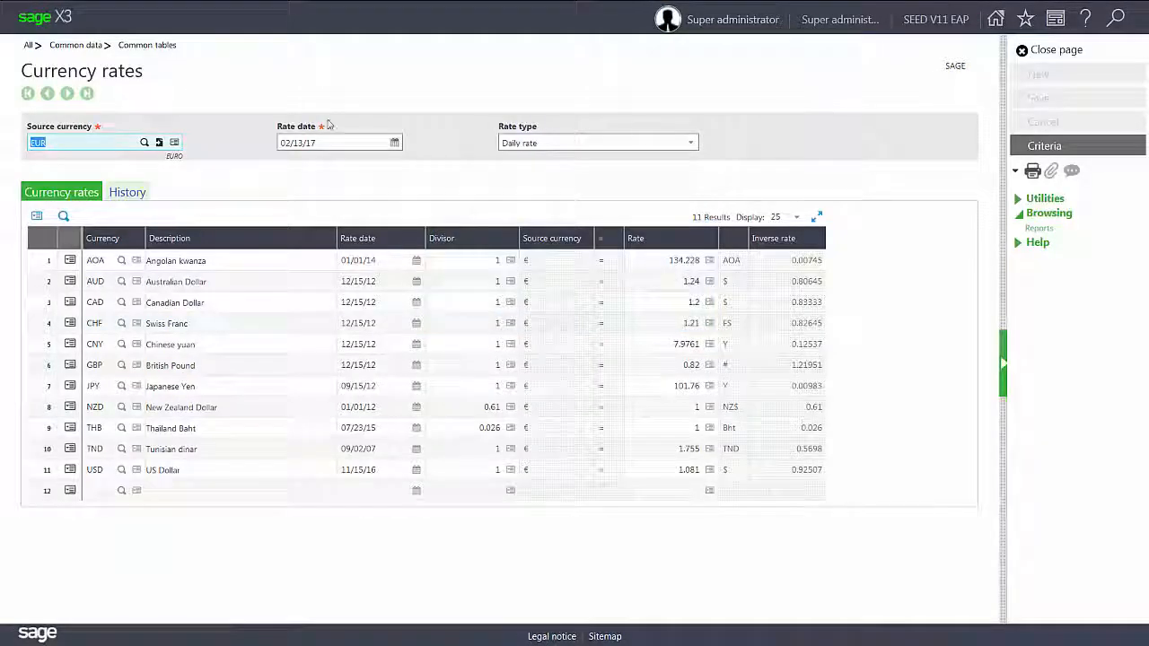
left_click(86, 143)
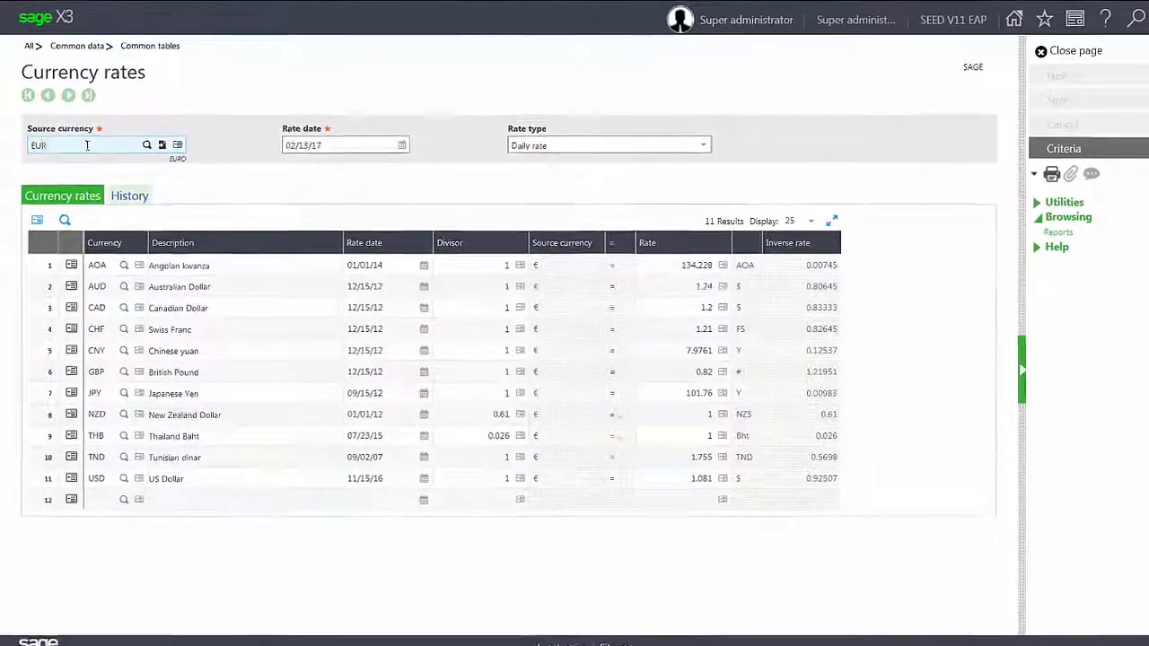
key("BackSpace")
key("BackSpace")
key("BackSpace")
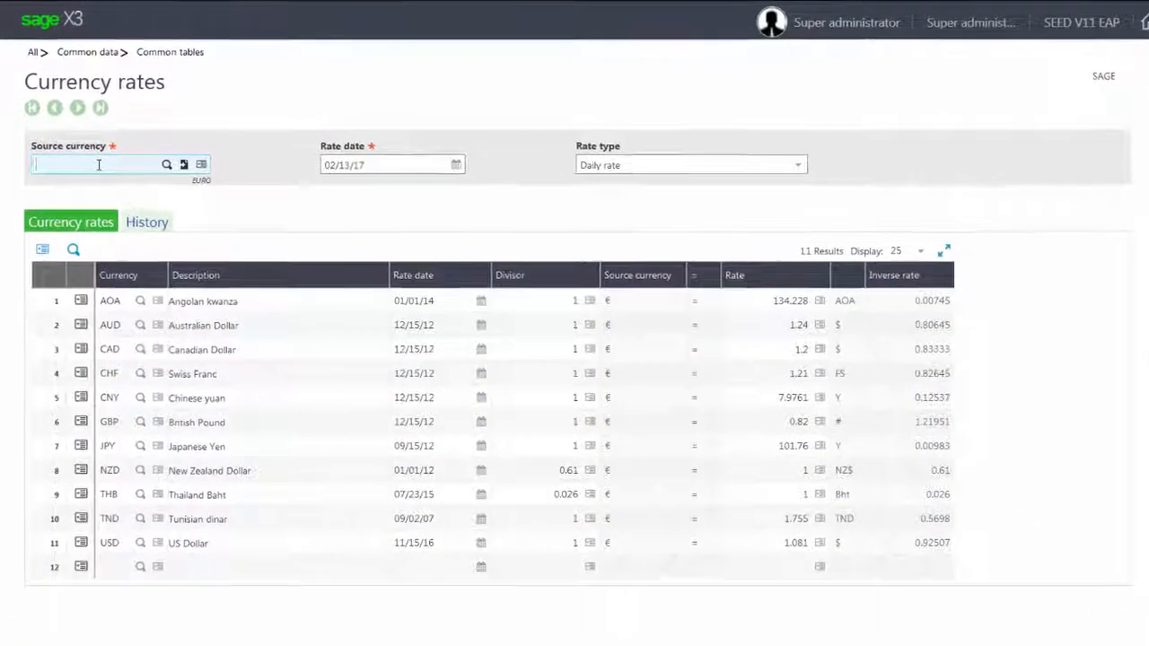
type("GBP")
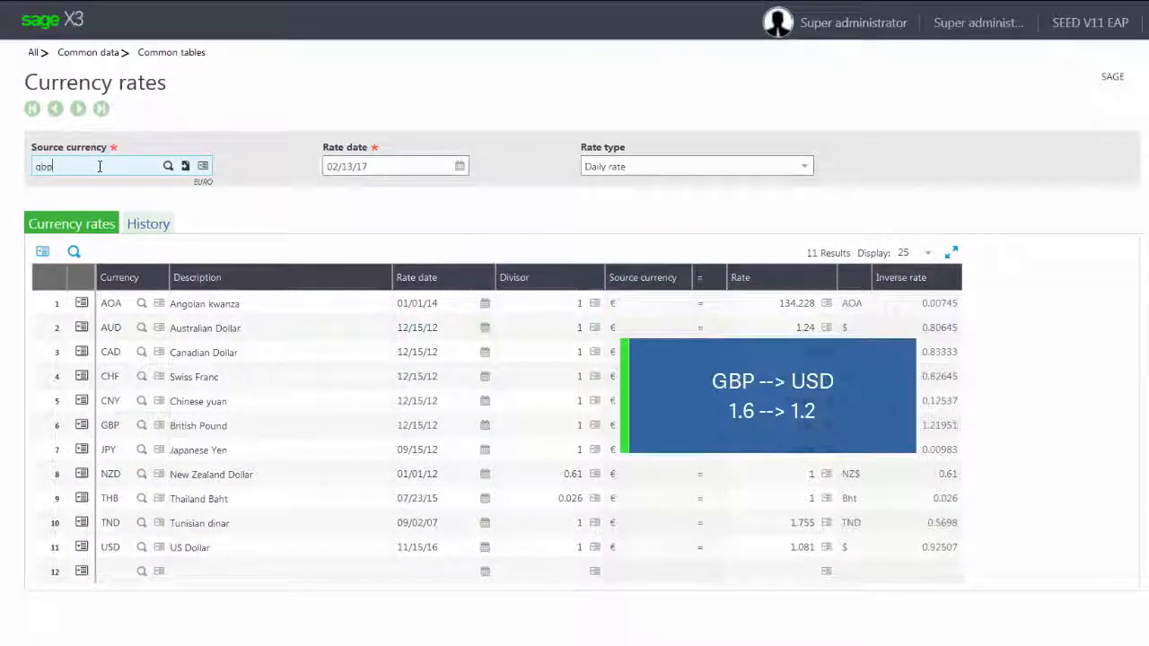
key("Tab")
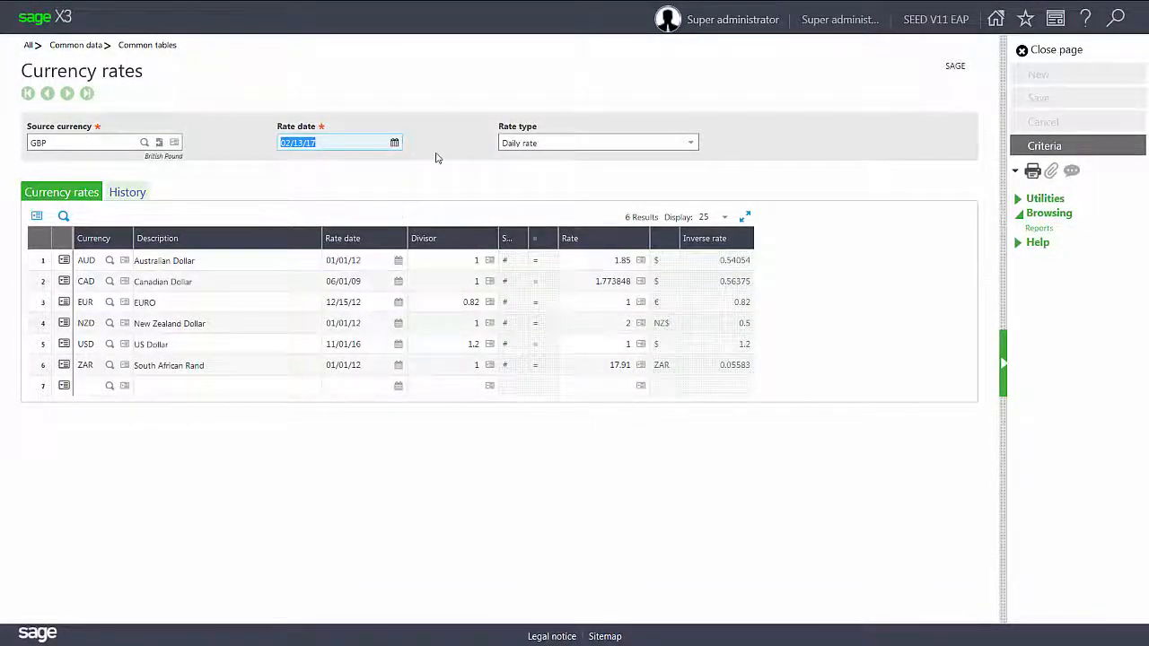
- Open Financials Conversion variance and enter company NA10
left_click(1022, 52)
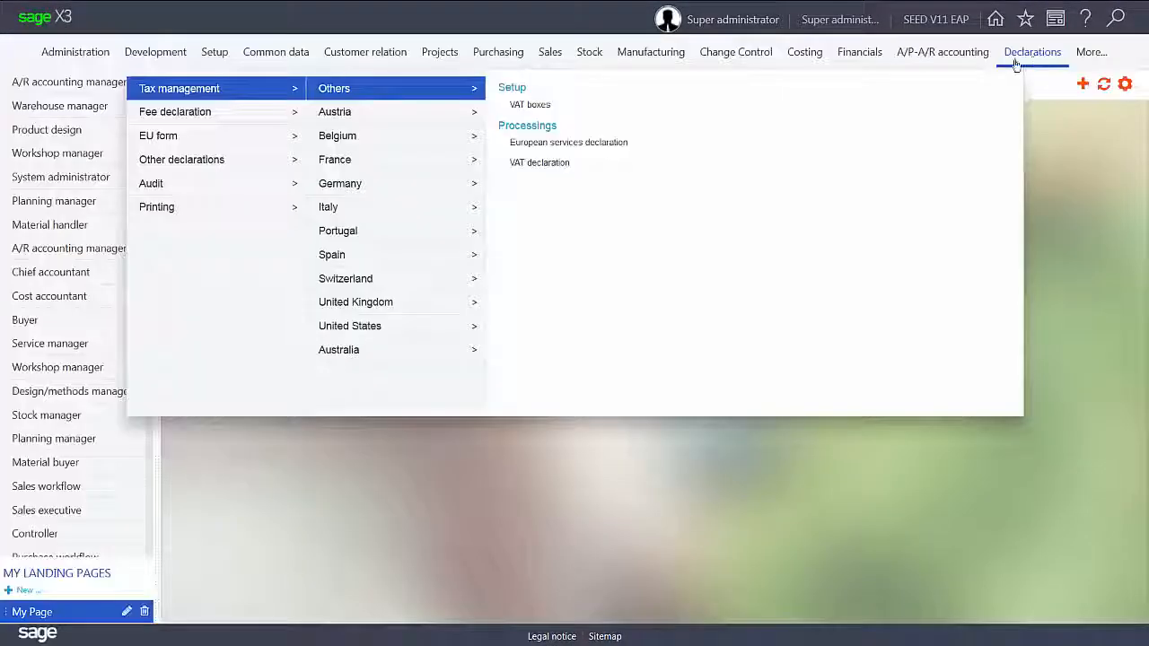
left_click(862, 54)
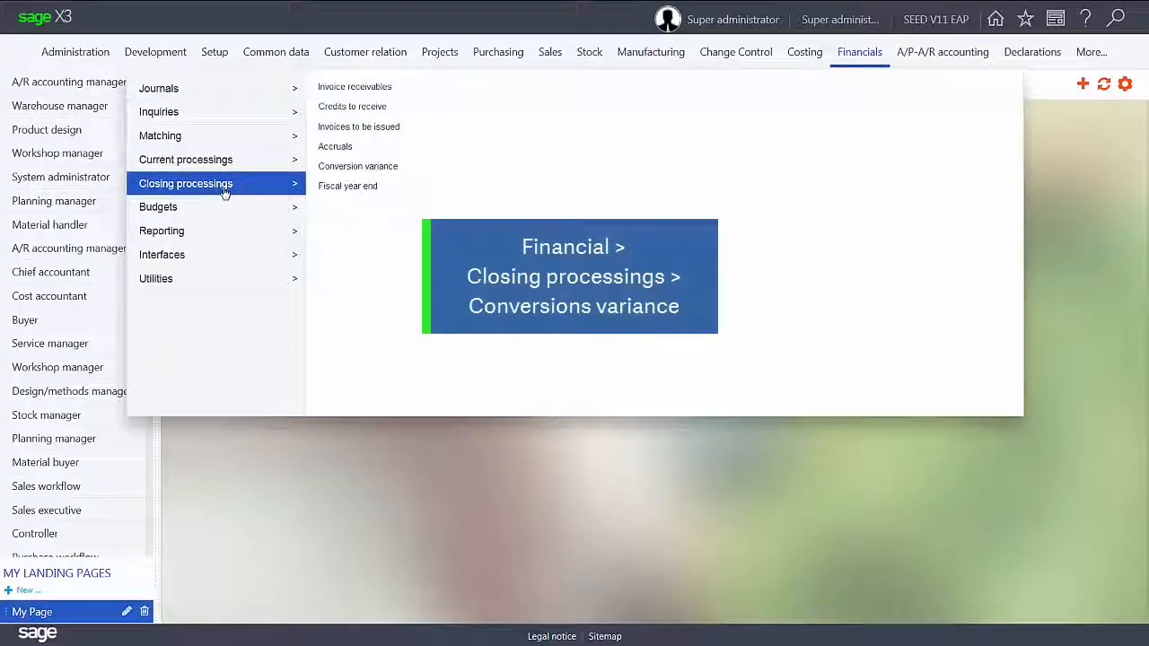
left_click(386, 172)
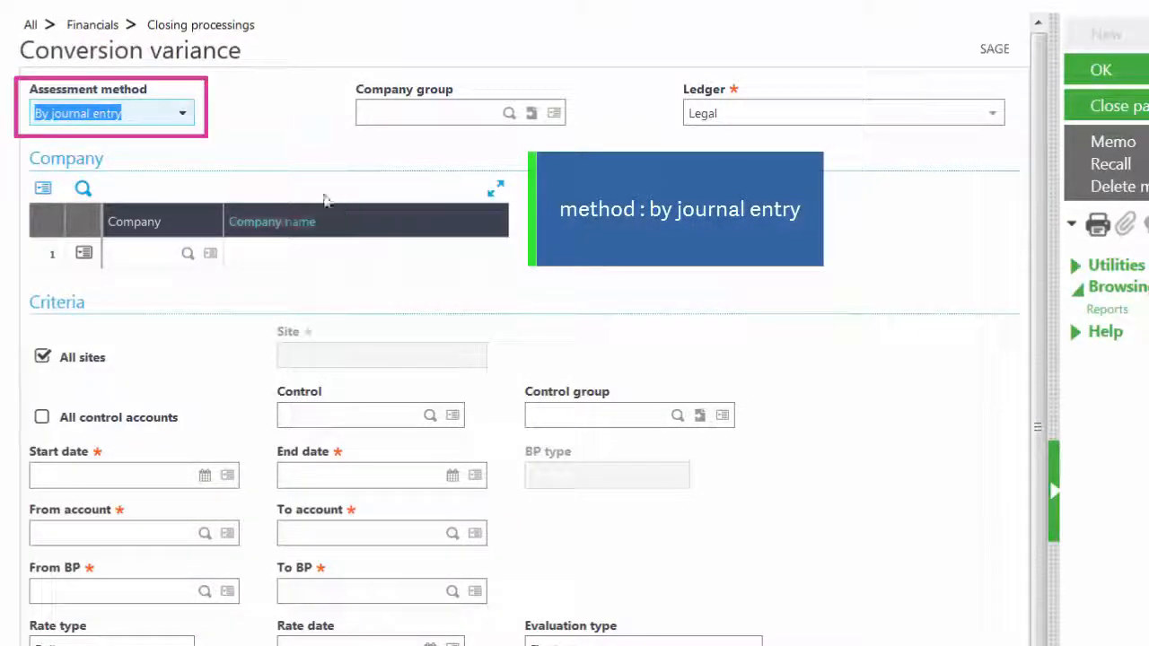
left_click(157, 250)
type("NA10")
key("Tab")
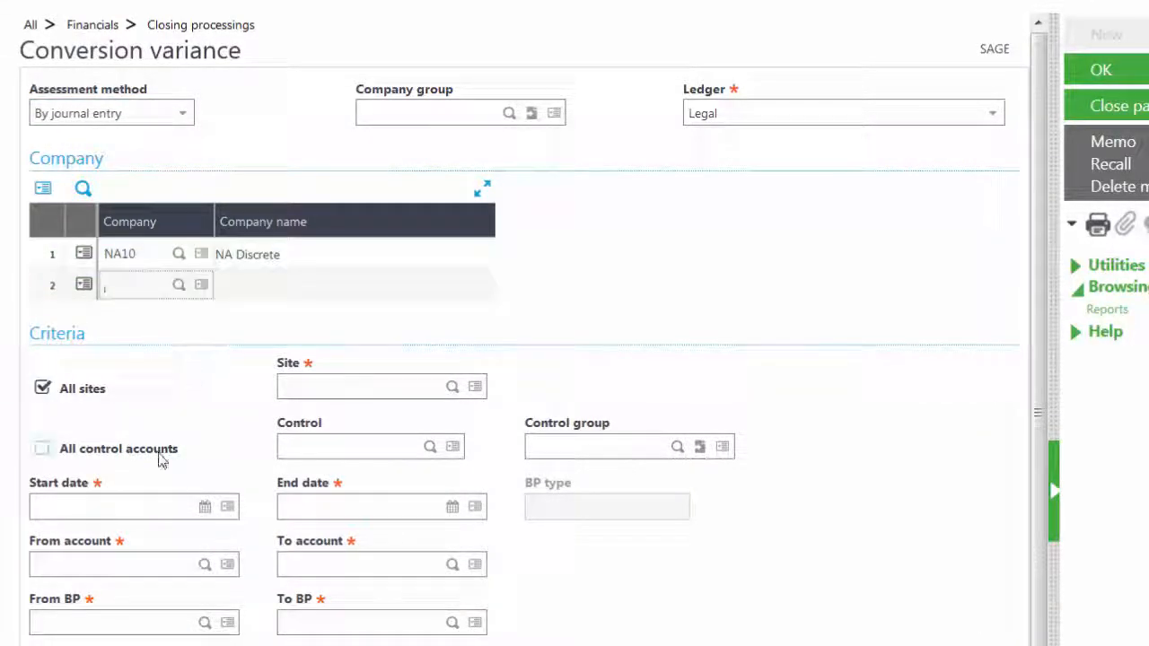
- Set the period to 06/01/16–12/31/16 and the account range to 41100
left_click(108, 506)
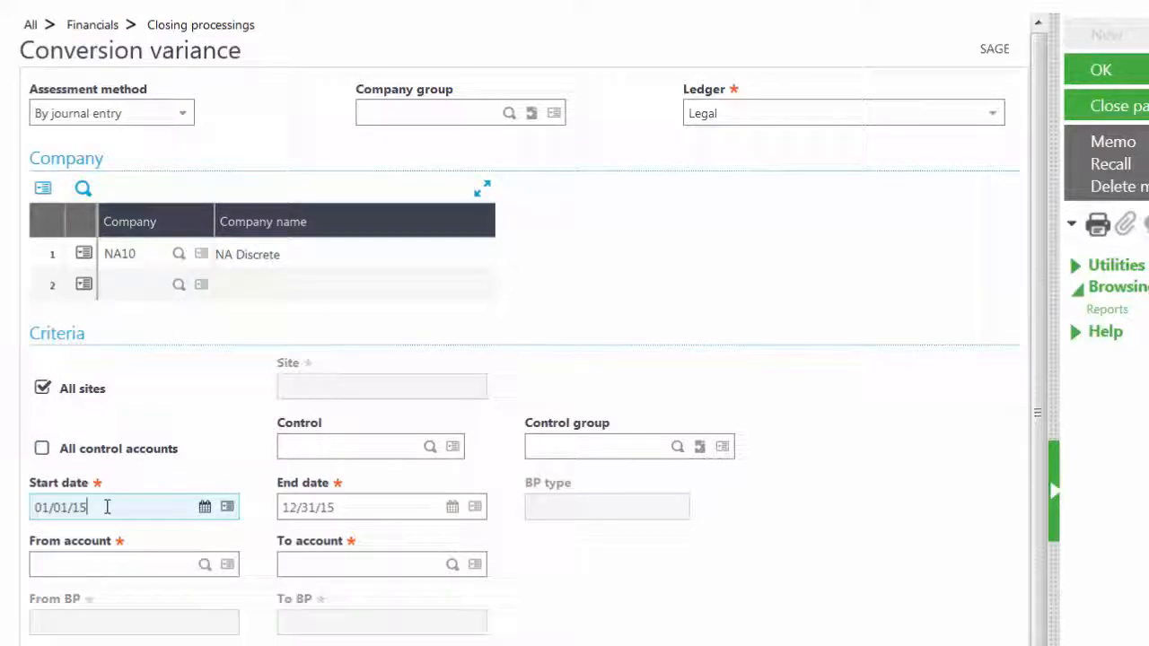
key("BackSpace")
key("BackSpace")
key("BackSpace")
key("BackSpace")
key("BackSpace")
key("BackSpace")
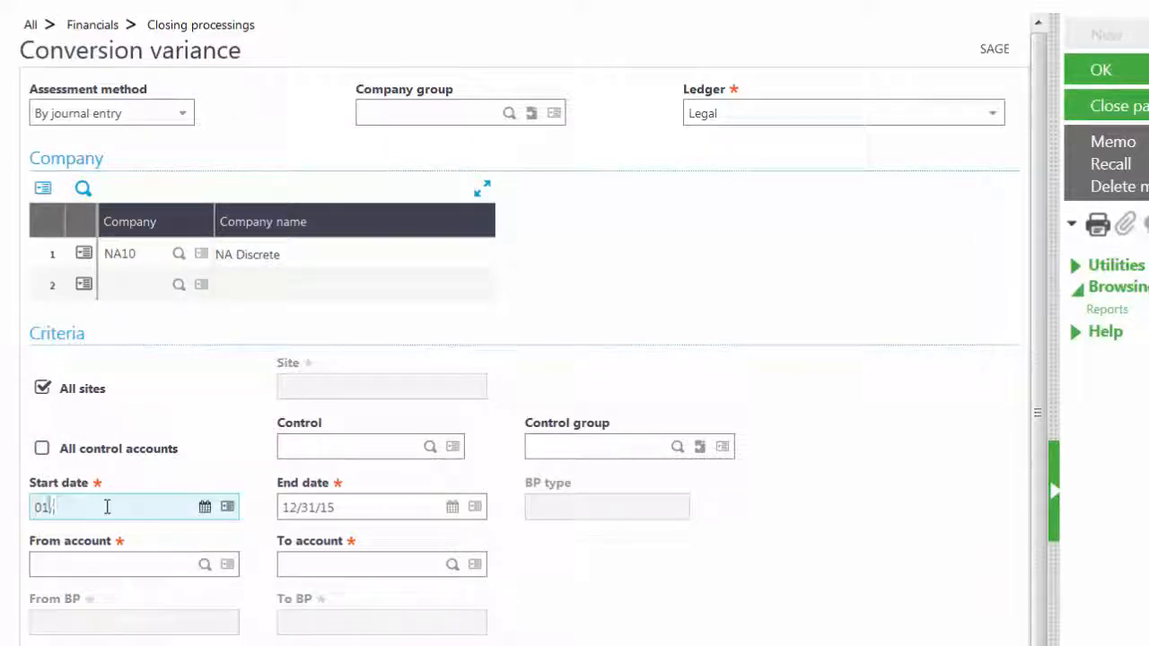
type("060116")
key("Tab")
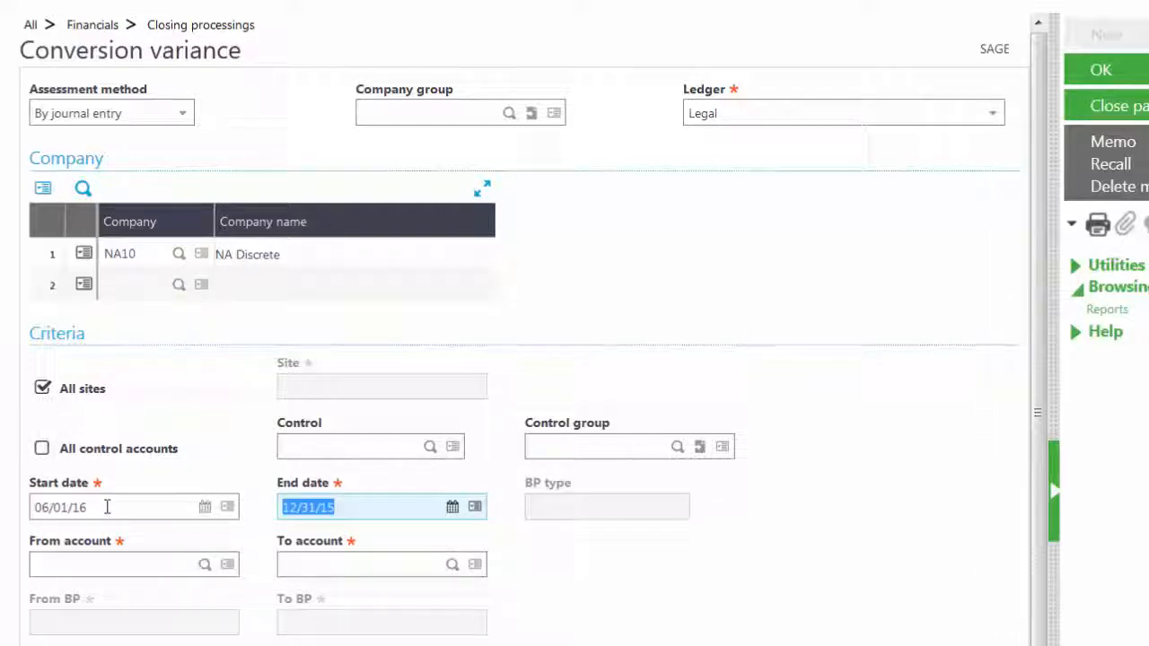
type("123116")
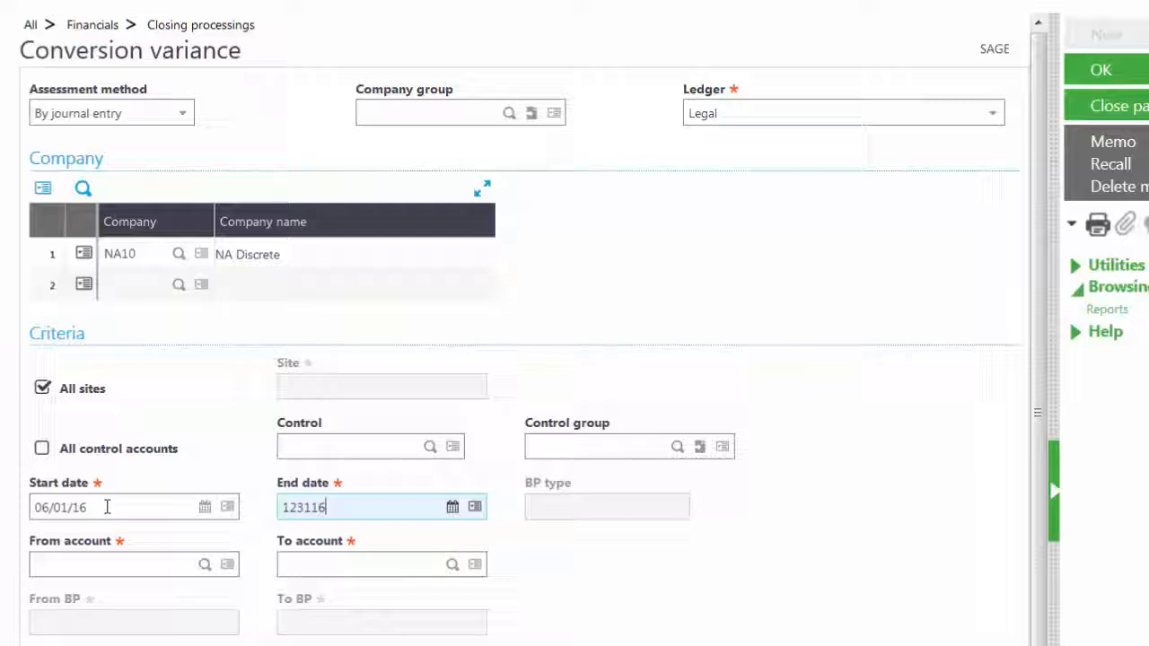
key("Tab")
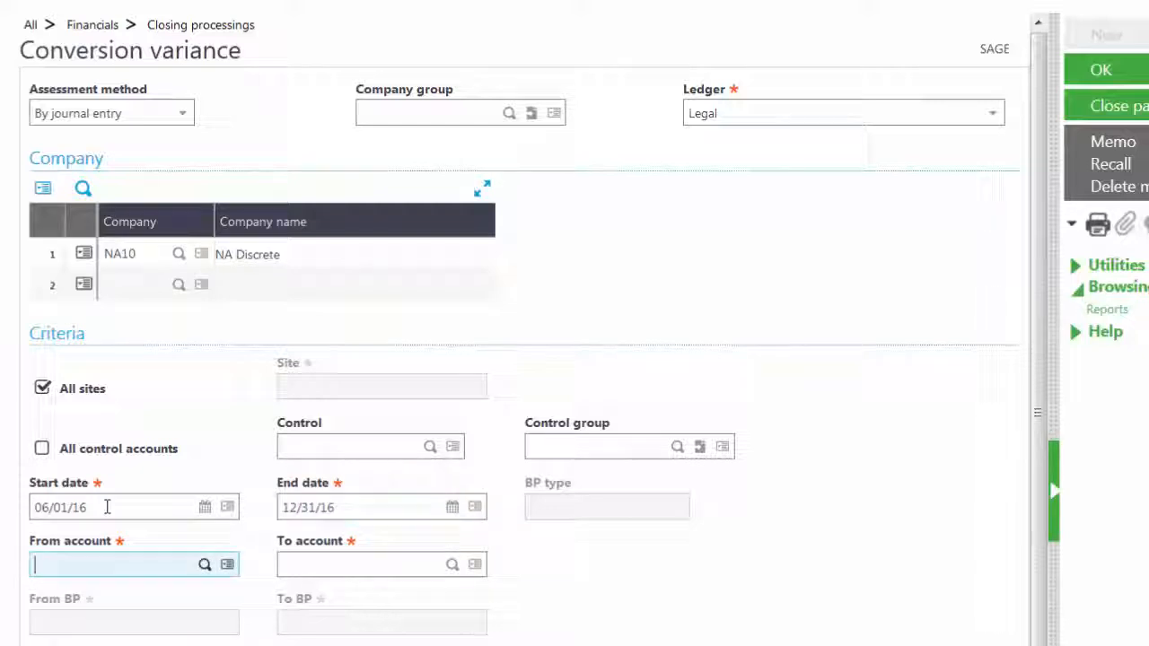
type("4")
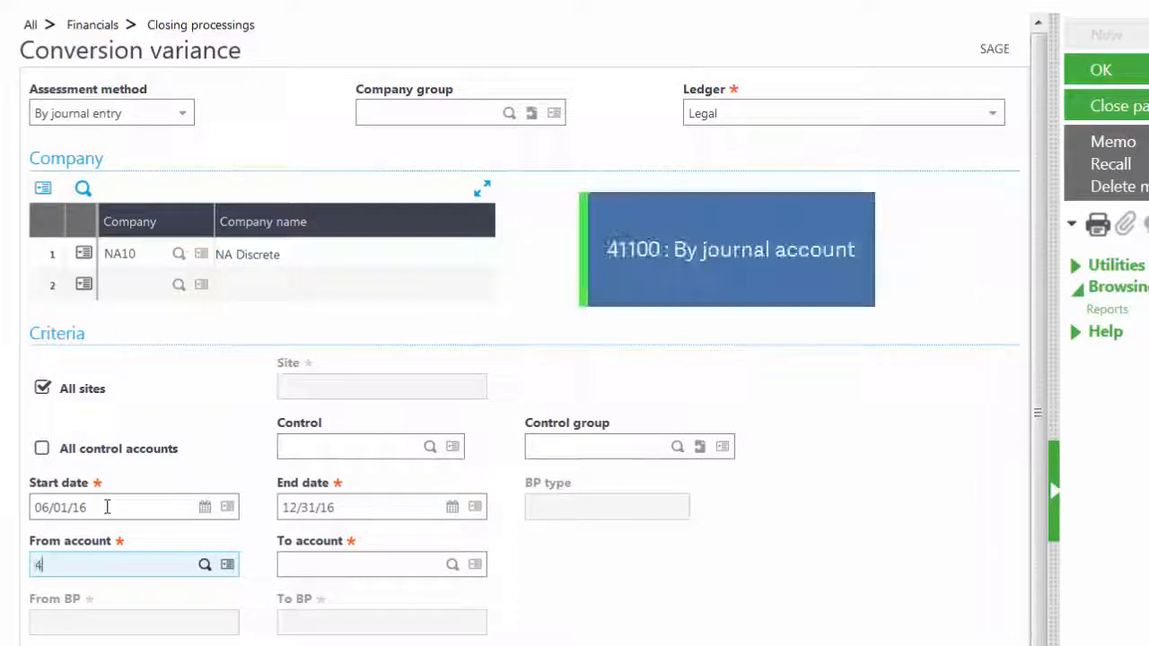
type("1100")
key("Tab")
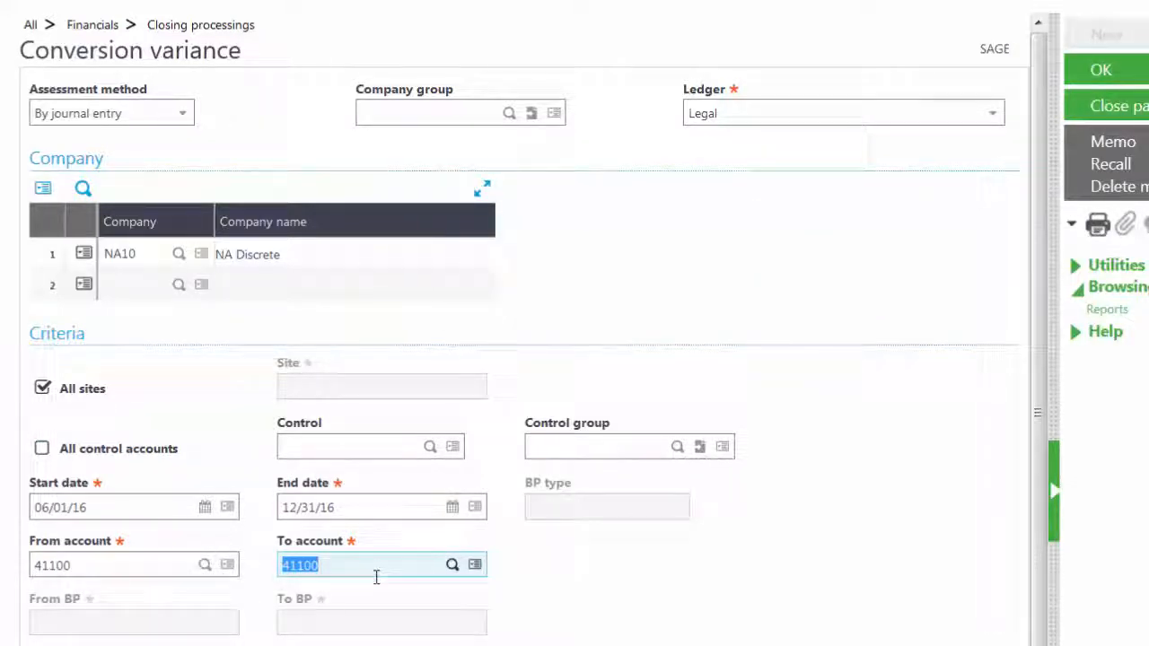
scroll(376, 579, "down", 1)
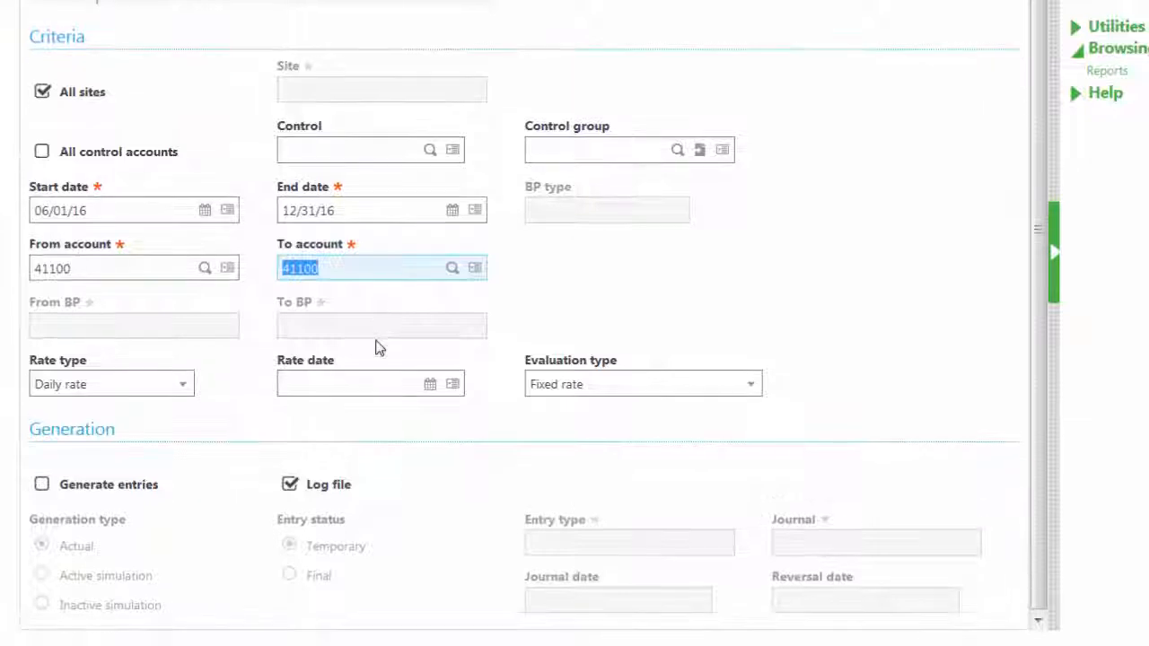
- Enable Generate entries with entry type CURVR, journal GENAJ and reversal date 12/31/16
left_click(42, 485)
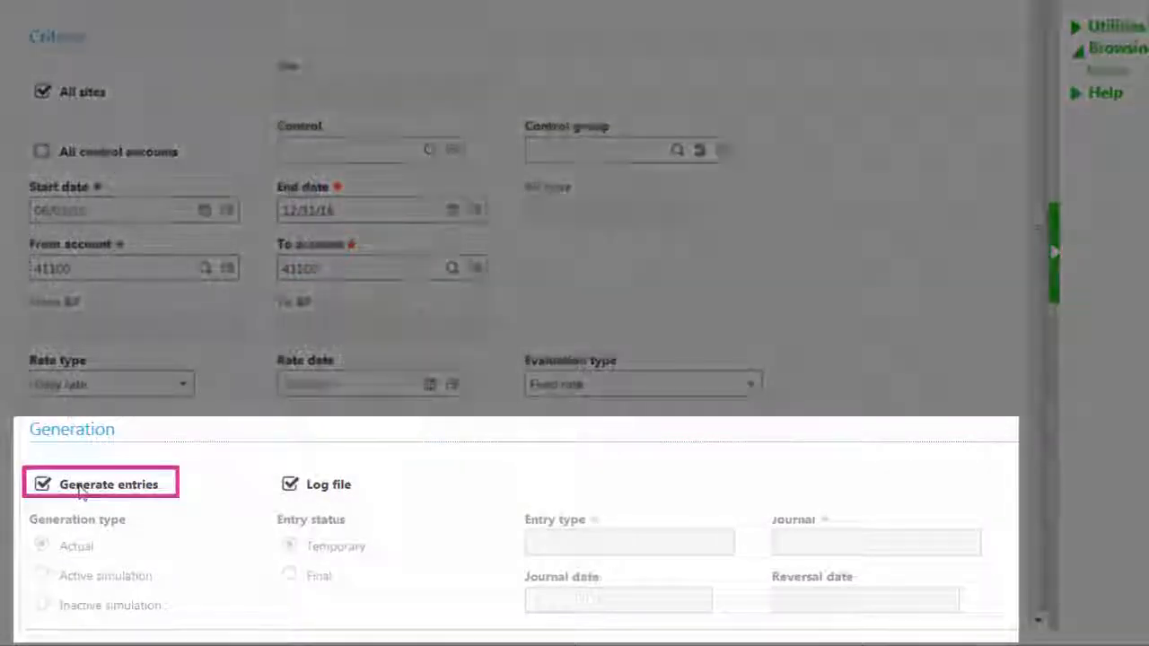
left_click(614, 538)
type("CURVR")
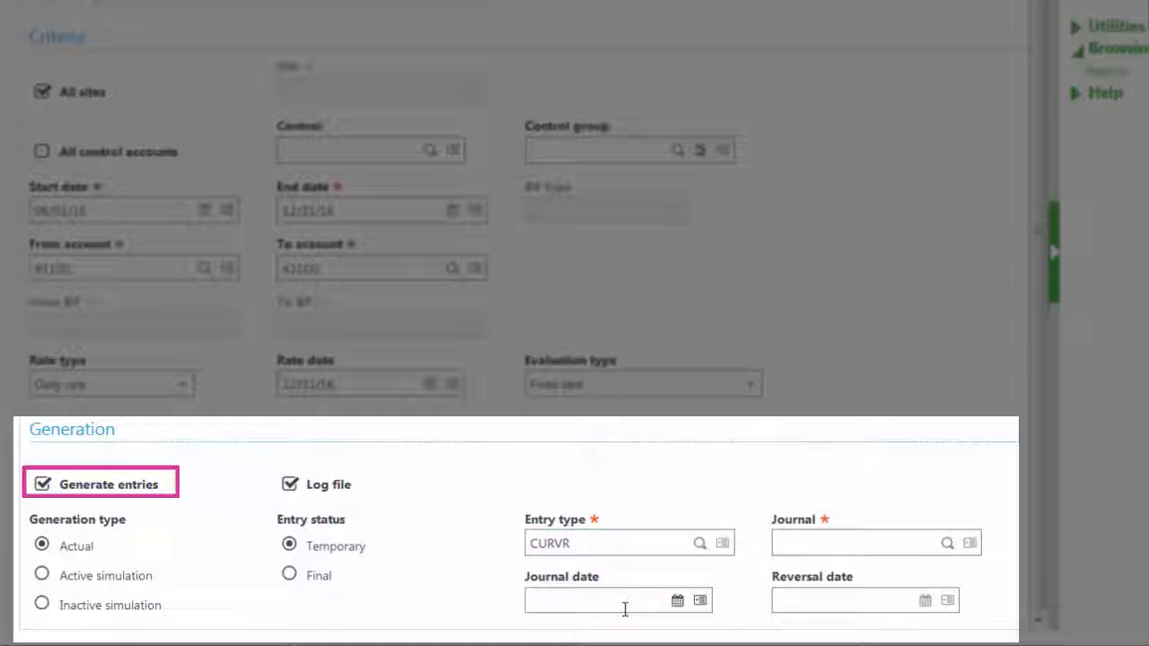
left_click(625, 609)
left_click(802, 544)
type("GENAJ")
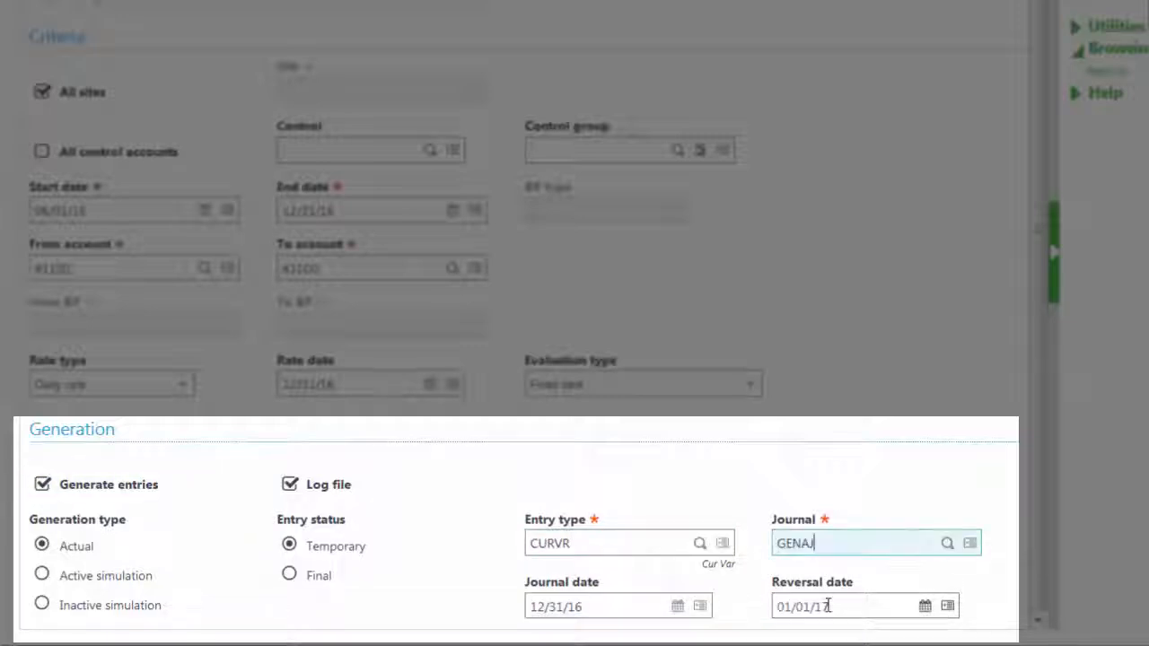
left_click(840, 607)
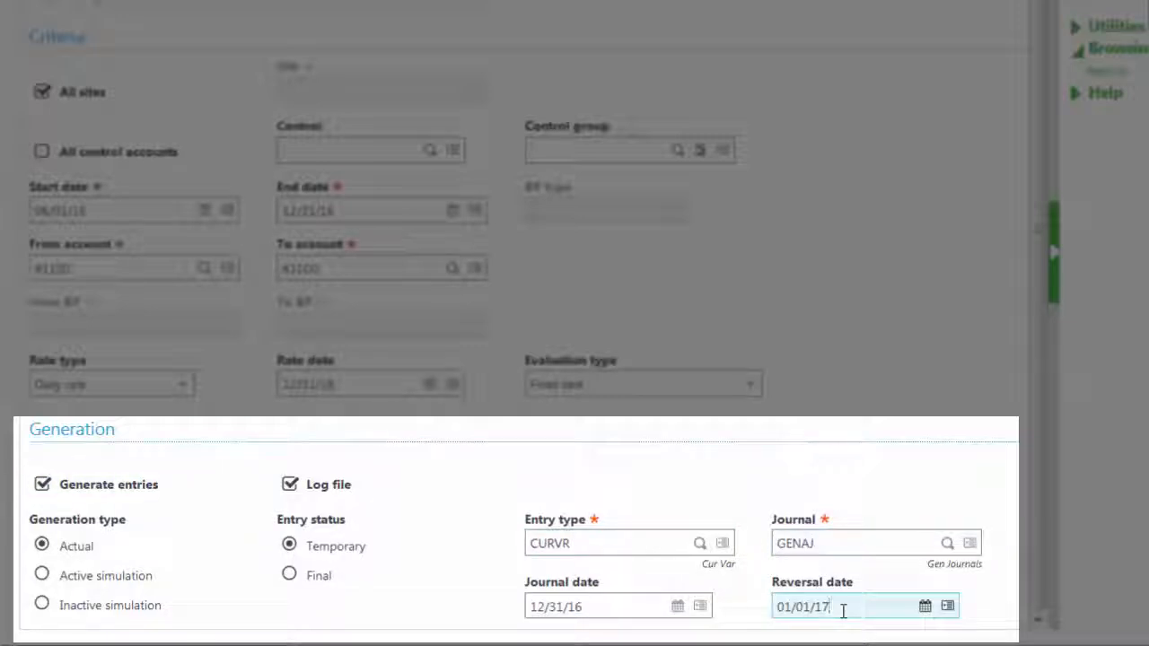
key("BackSpace")
key("BackSpace")
key("BackSpace")
key("BackSpace")
key("BackSpace")
key("BackSpace")
key("BackSpace")
type("12/31/16")
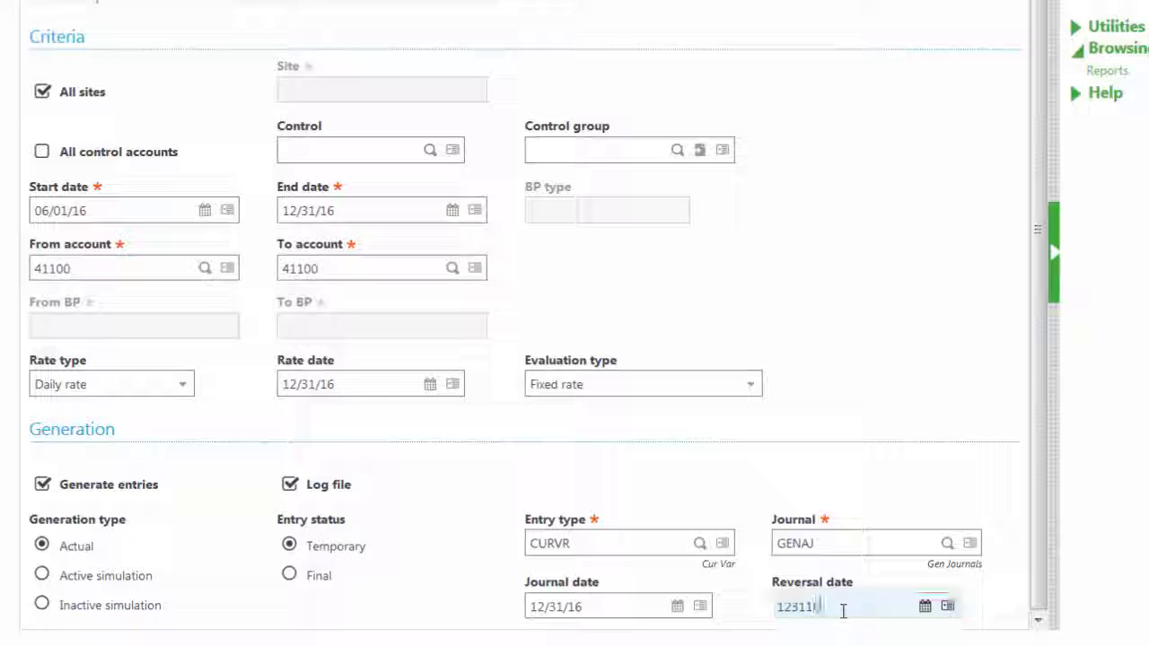
key("Tab")
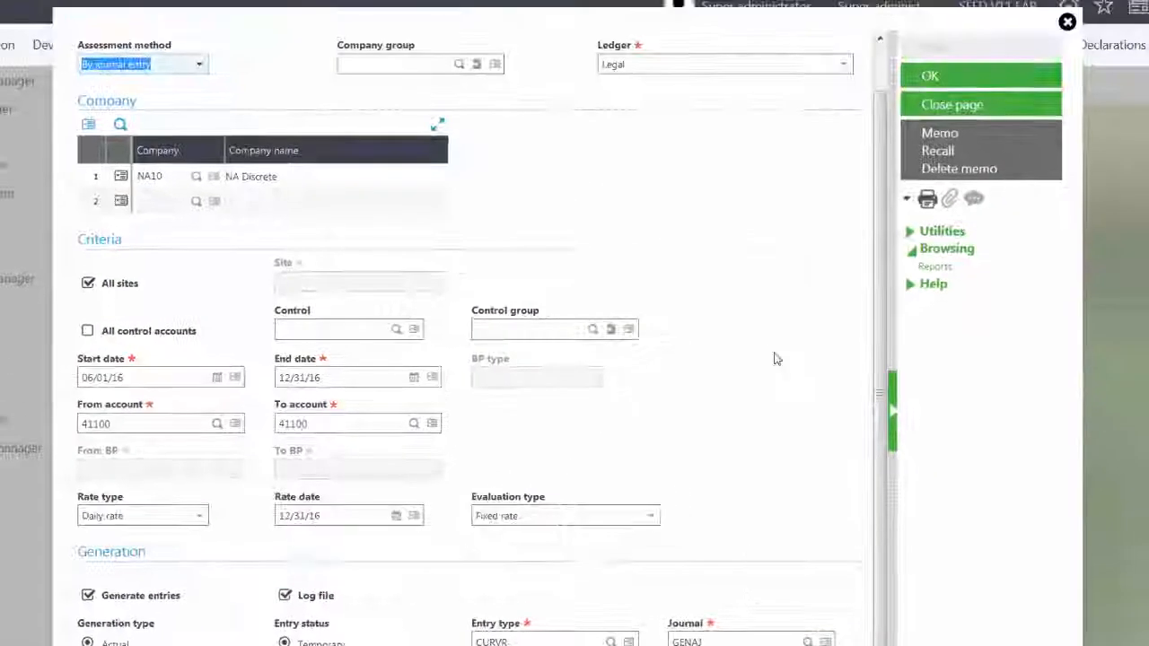
- Run the 41100 conversion variance, review the CUR000001/CUR000002 log, and close it
left_click(930, 79)
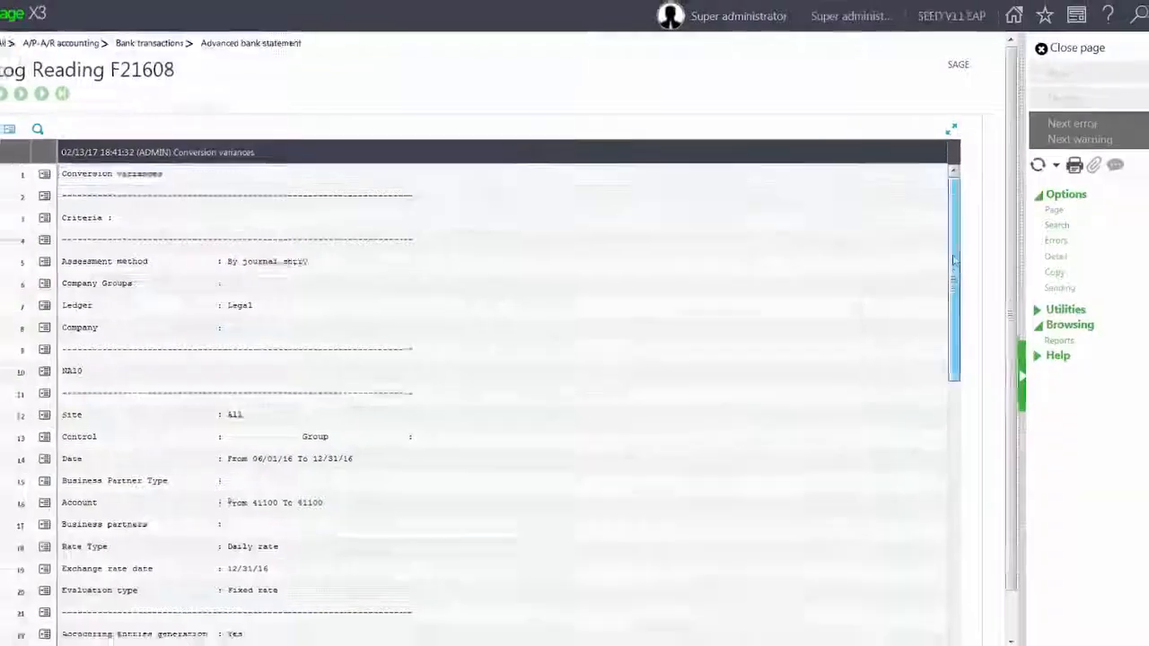
left_click_drag(953, 261, 949, 457)
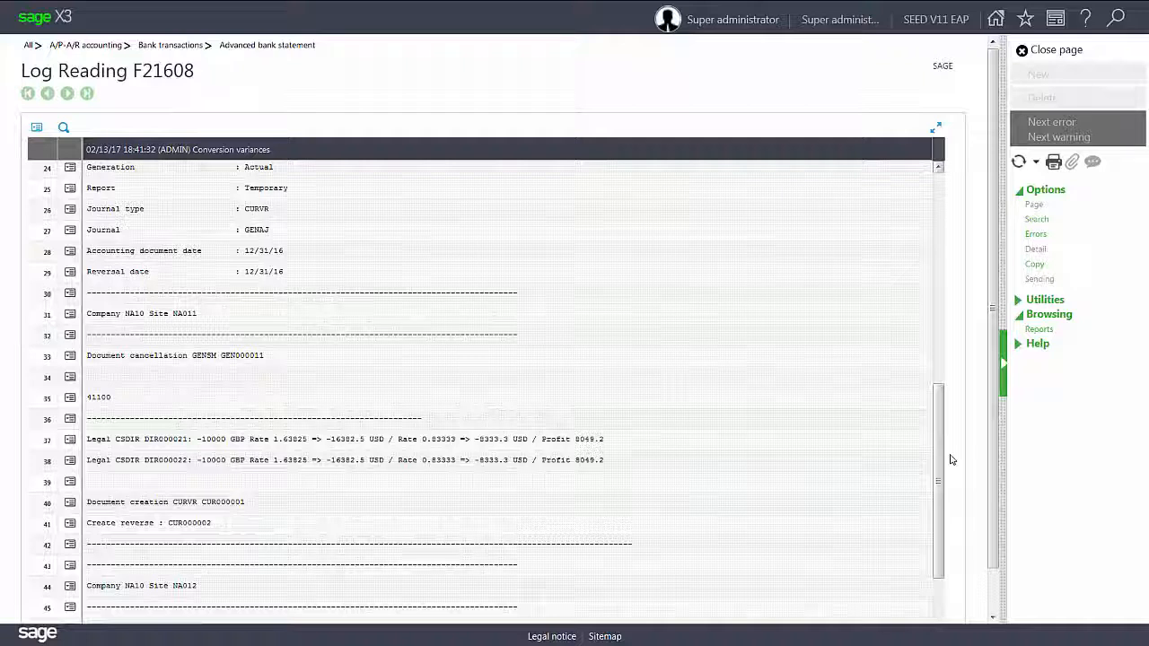
left_click(1054, 60)
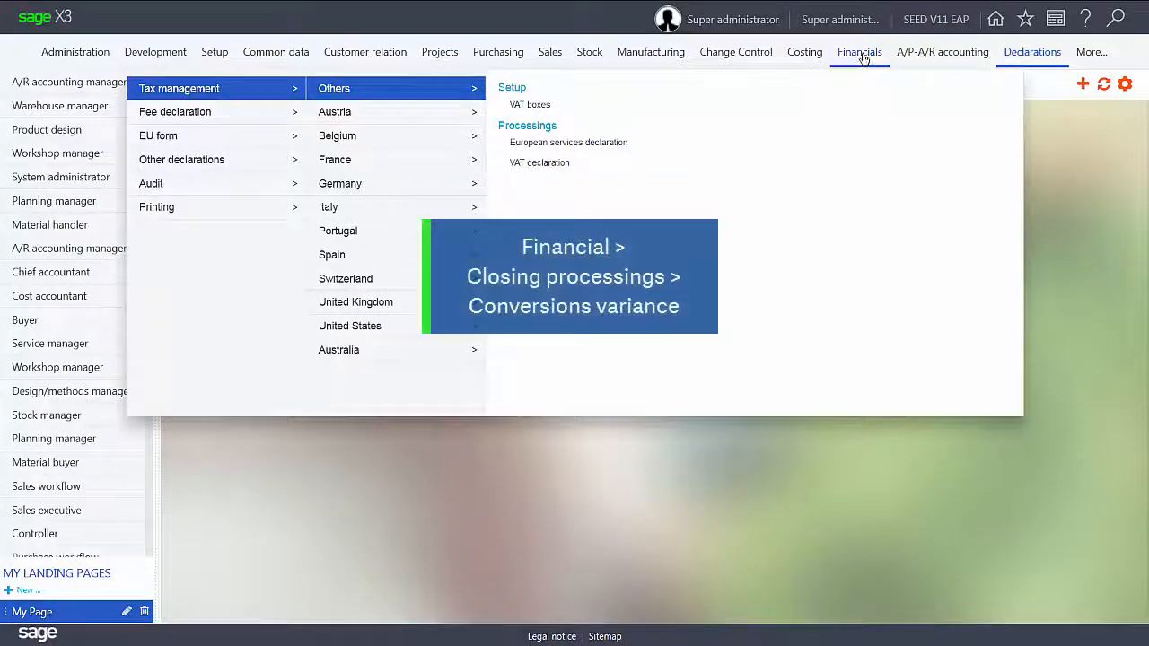
- Start a new Conversion variance with assessment method By account balance and company NA10
mouse_move(860, 54)
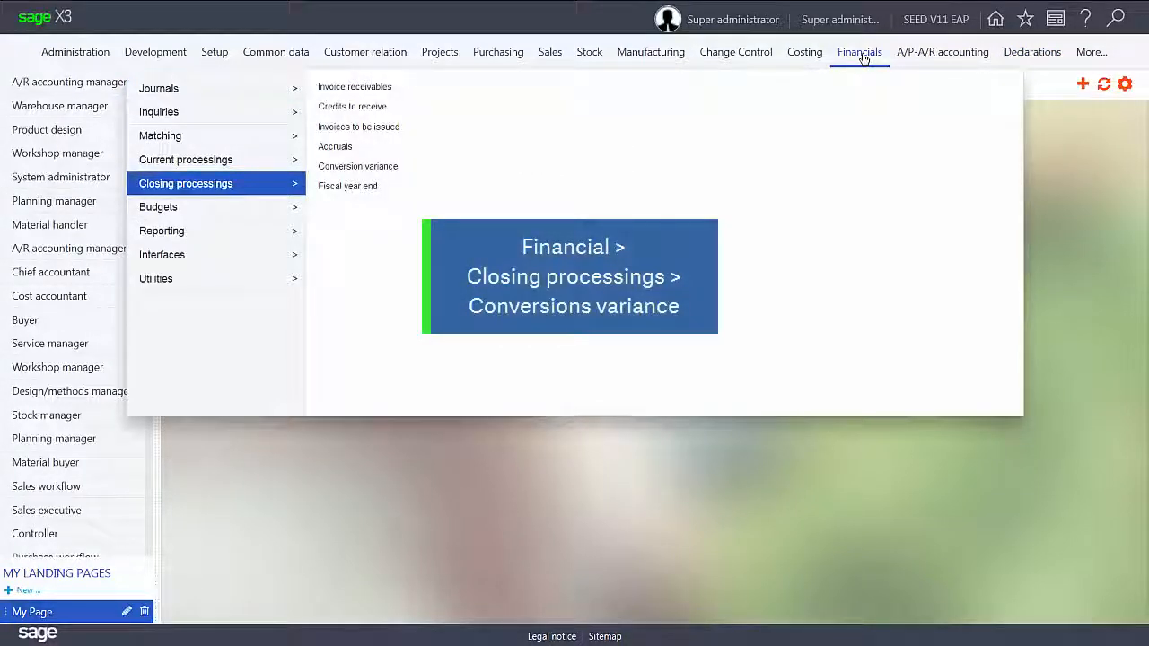
left_click(375, 169)
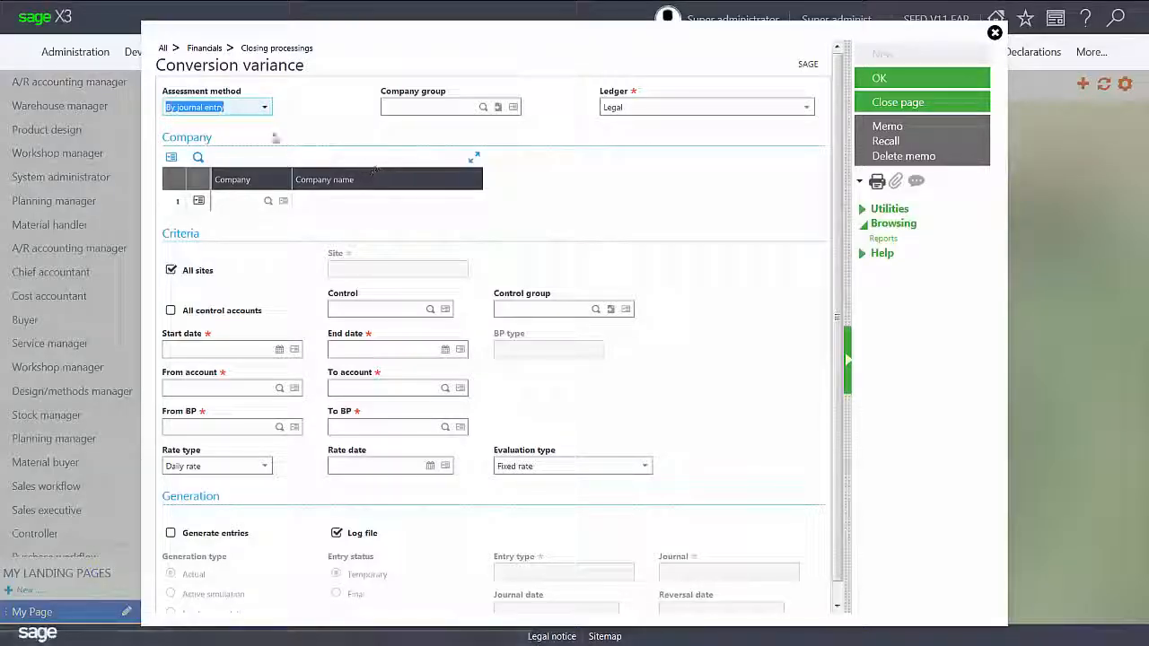
left_click(262, 108)
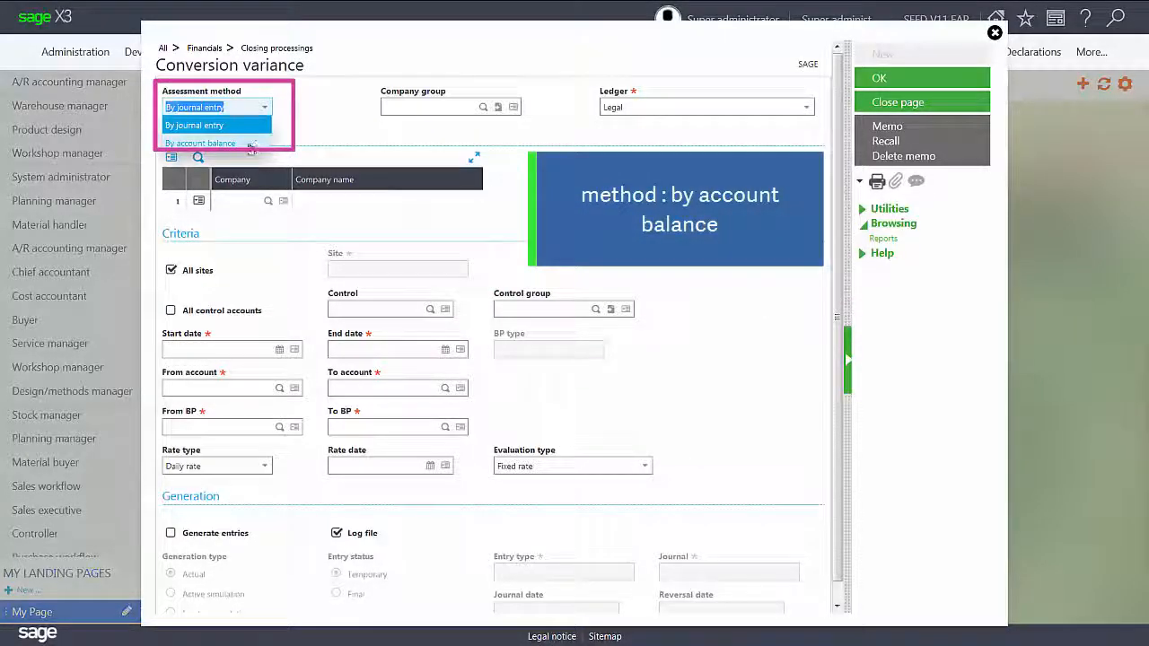
left_click(248, 144)
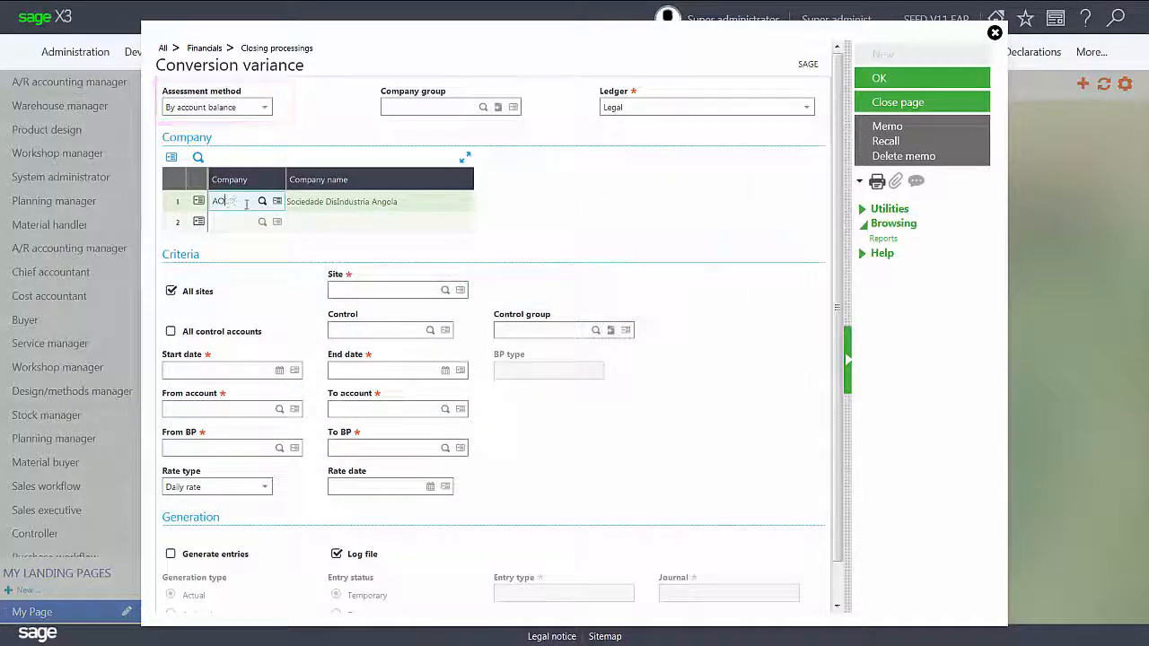
type("NA10")
key("Tab")
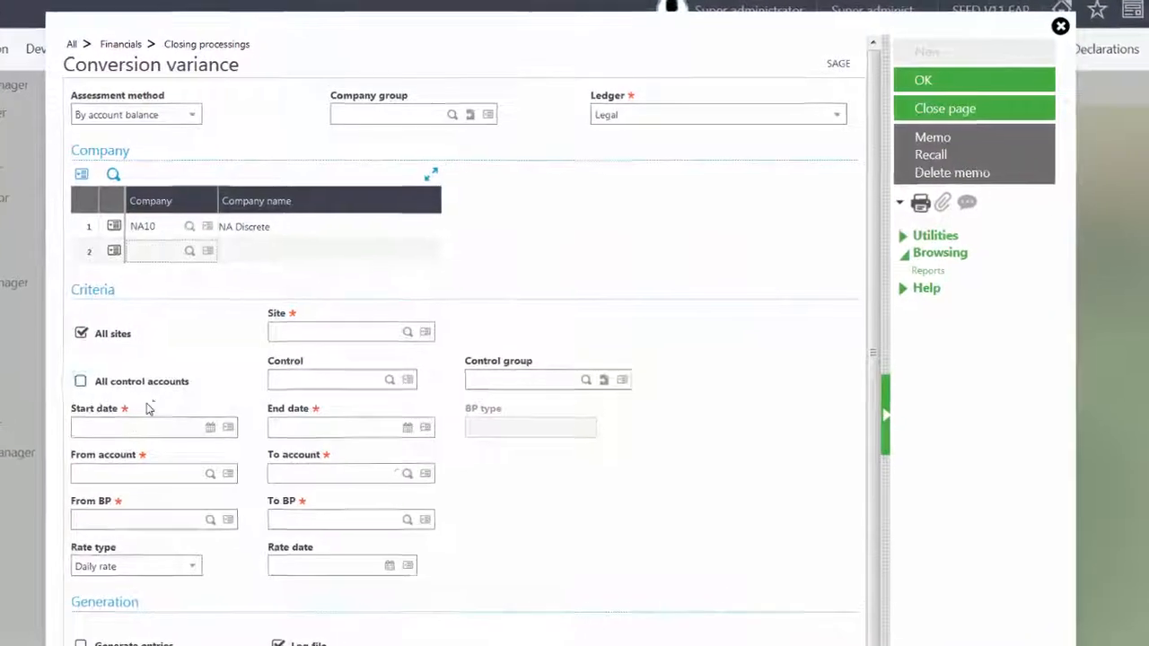
- Enter start date 06/01/16, end date 12/31/16, and account range 41110 to 41110
left_click(100, 455)
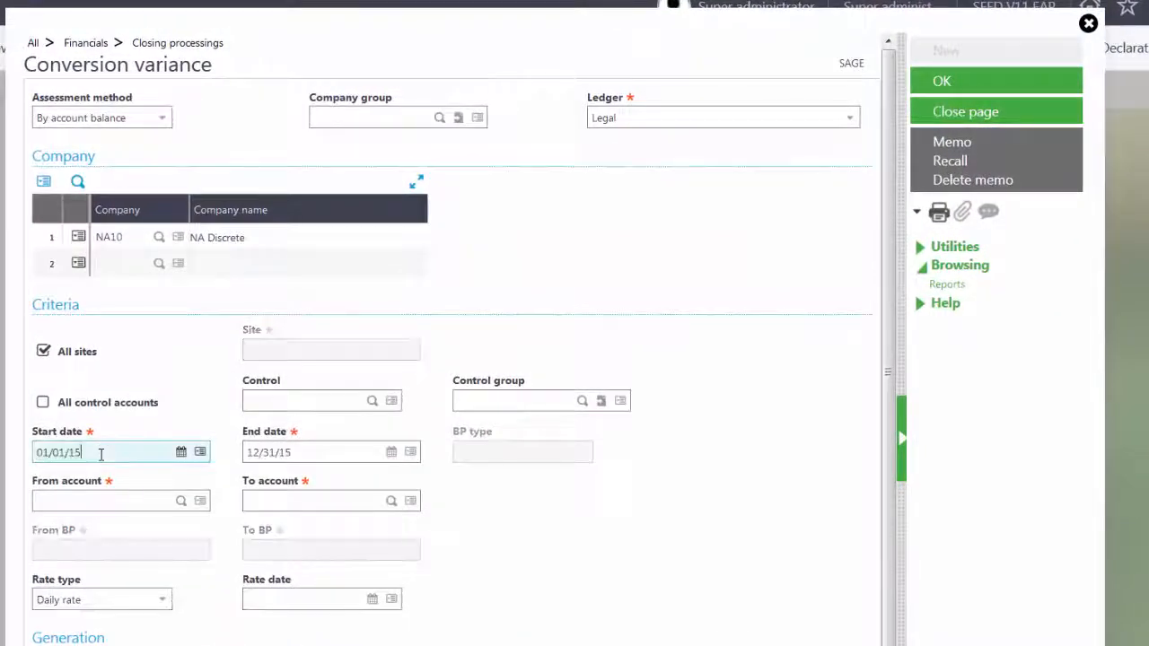
key("BackSpace")
key("BackSpace")
key("BackSpace")
key("BackSpace")
key("BackSpace")
key("BackSpace")
key("BackSpace")
key("BackSpace")
type("060116")
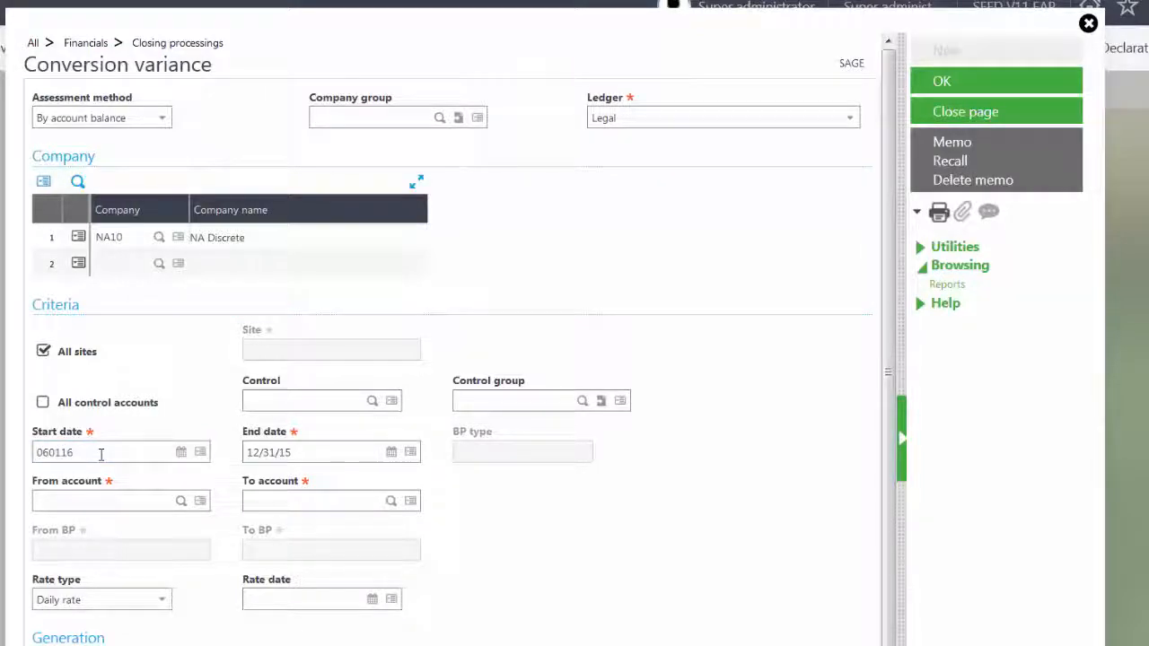
key("Tab")
type("12/31/16")
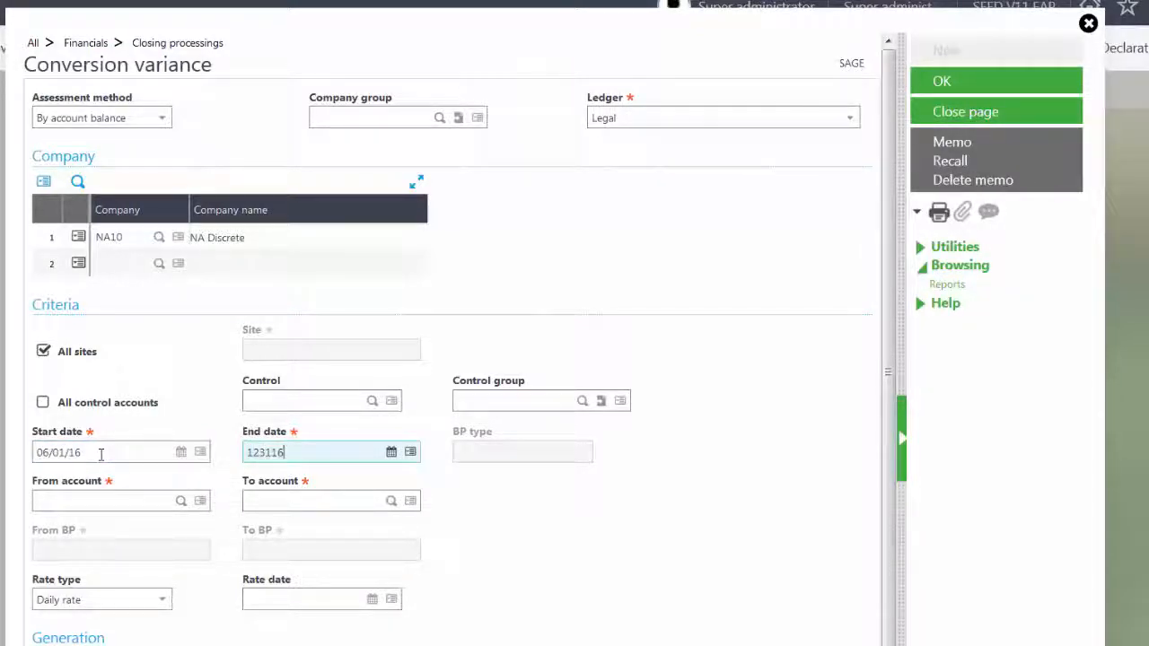
key("Tab")
type("411")
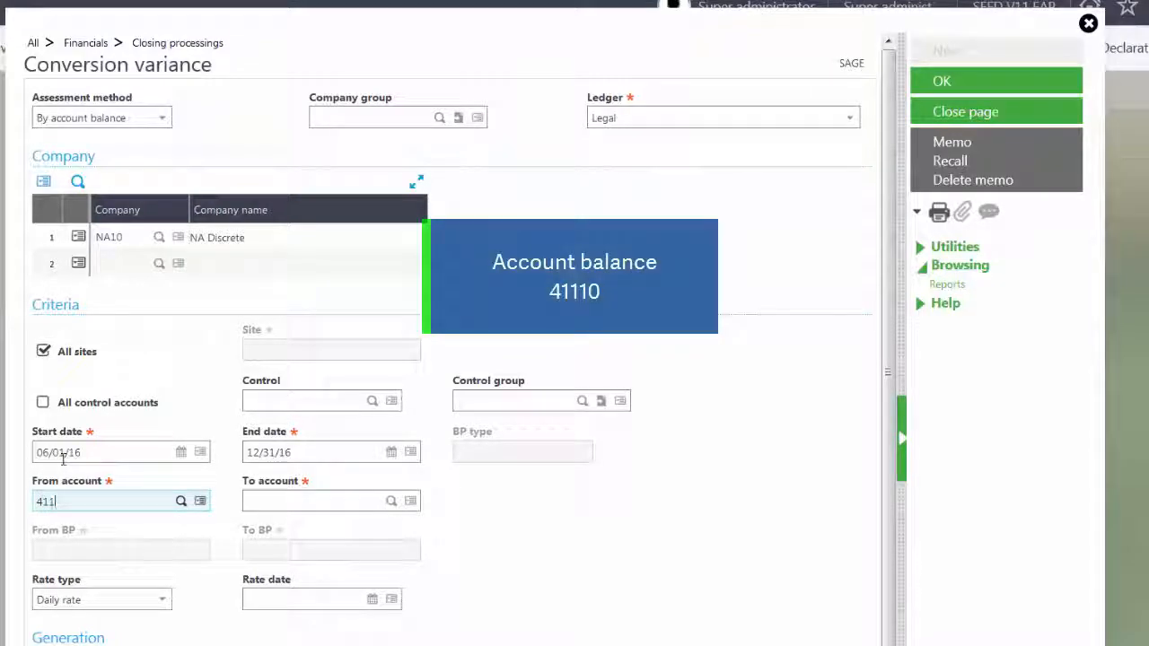
type("10")
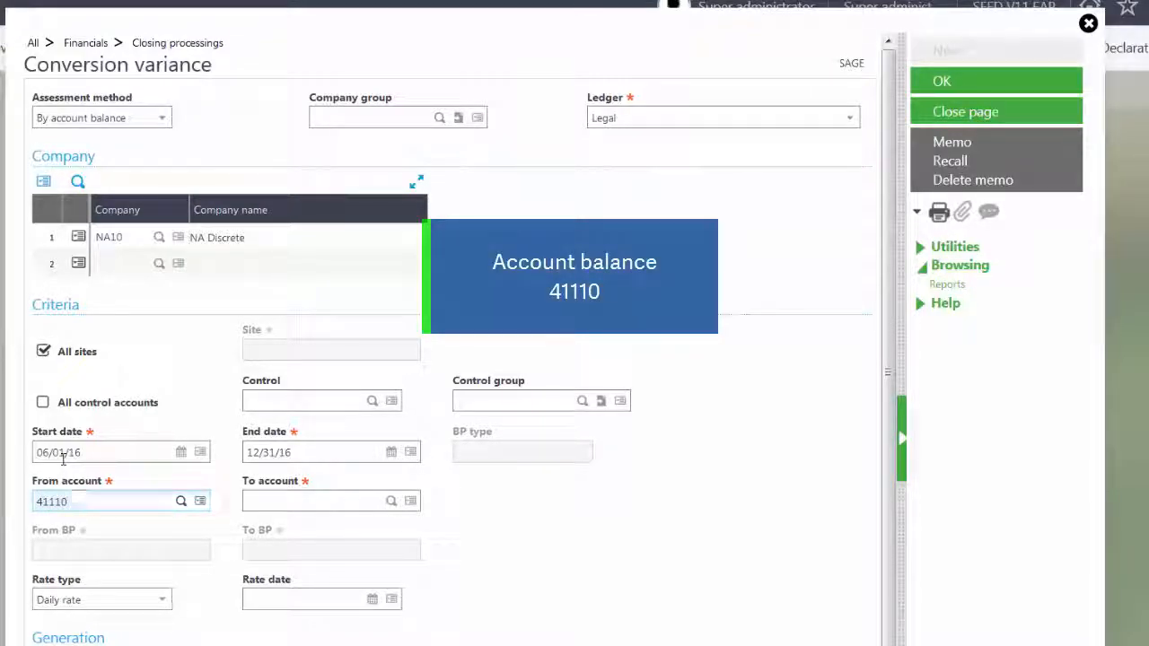
key("Tab")
key("Tab")
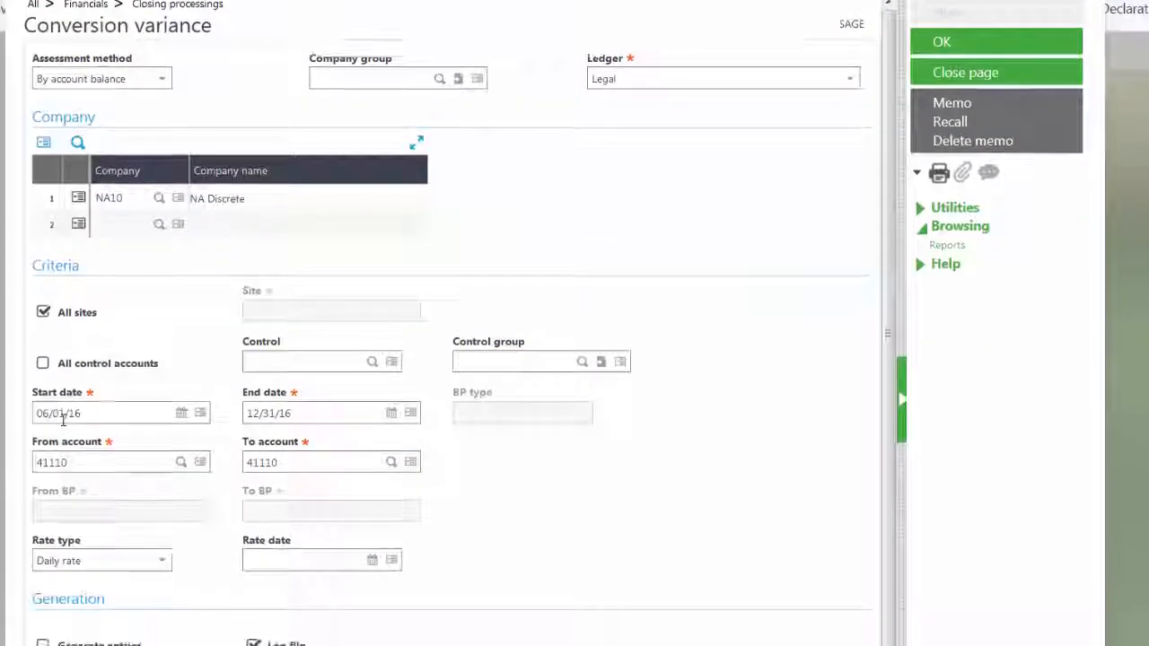
key("Tab")
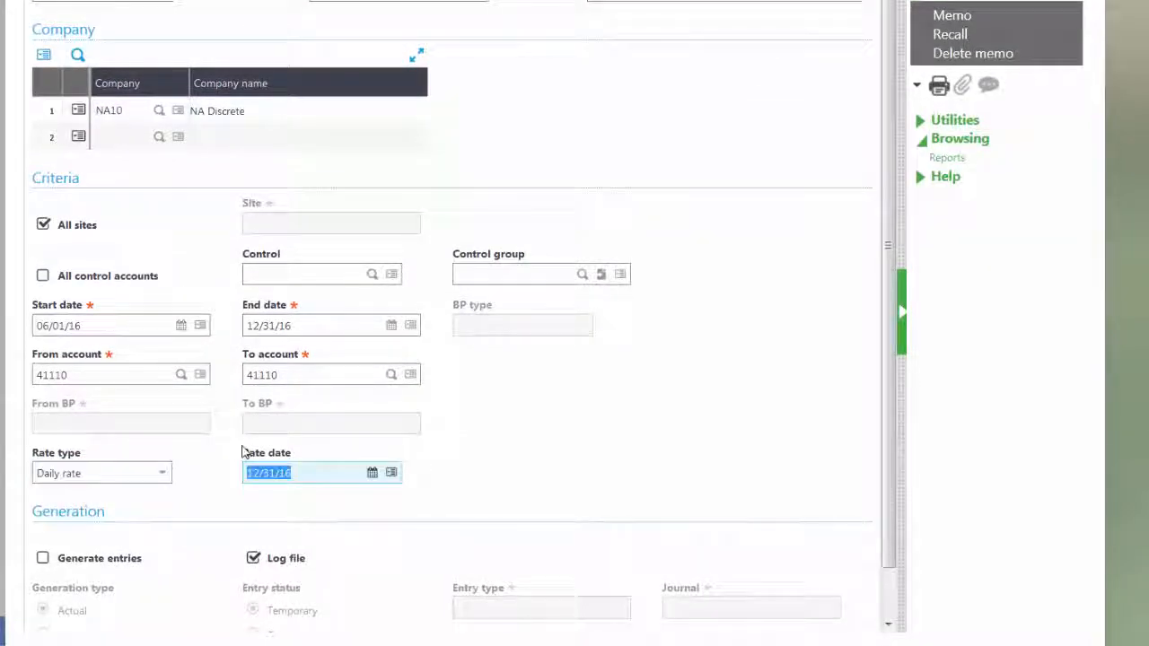
- Tick Generate entries with entry type CURVR, journal GENAJ, and reversal date retyped as 12316
scroll(242, 451, "down", 1)
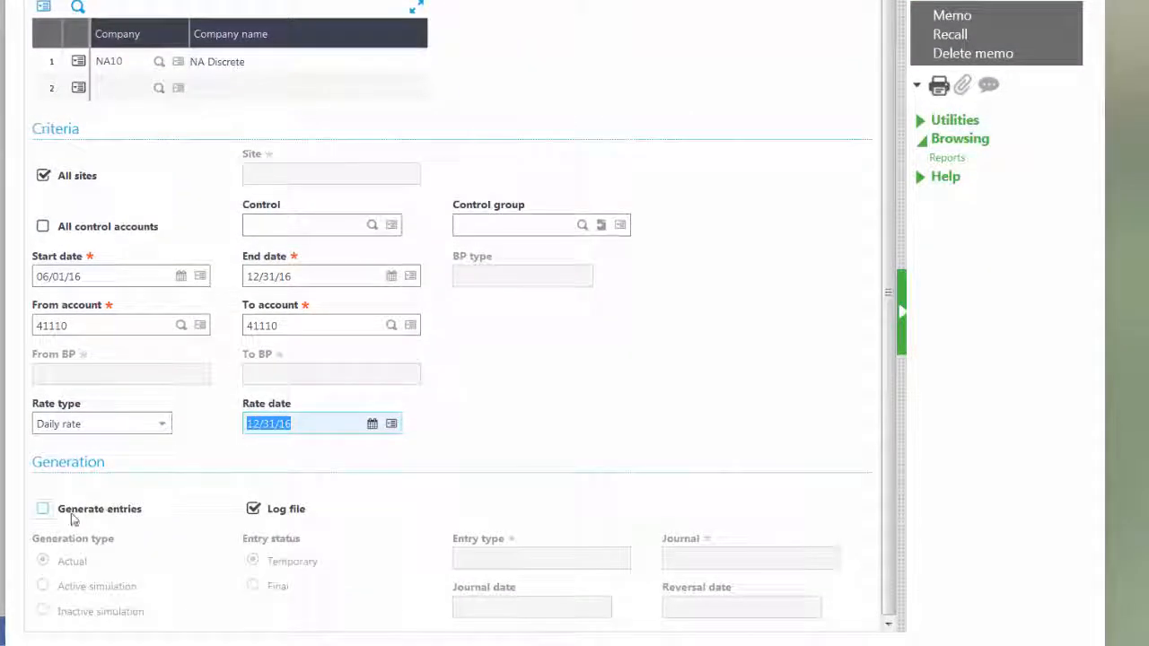
left_click(76, 512)
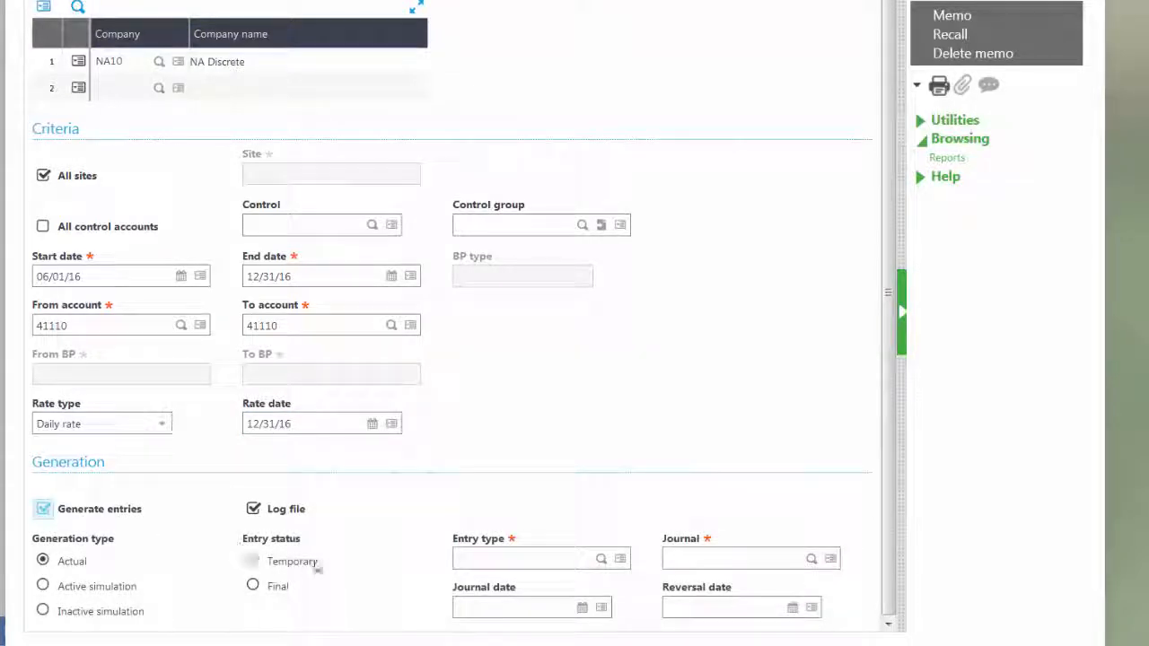
left_click(494, 557)
type("CURVR")
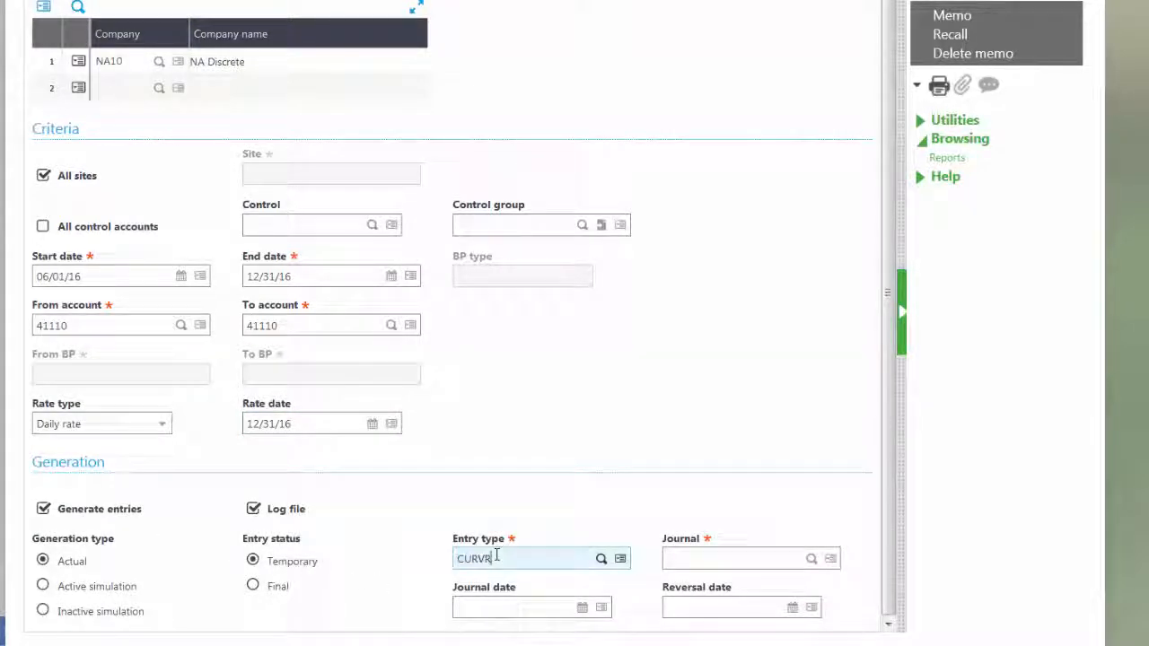
left_click(514, 608)
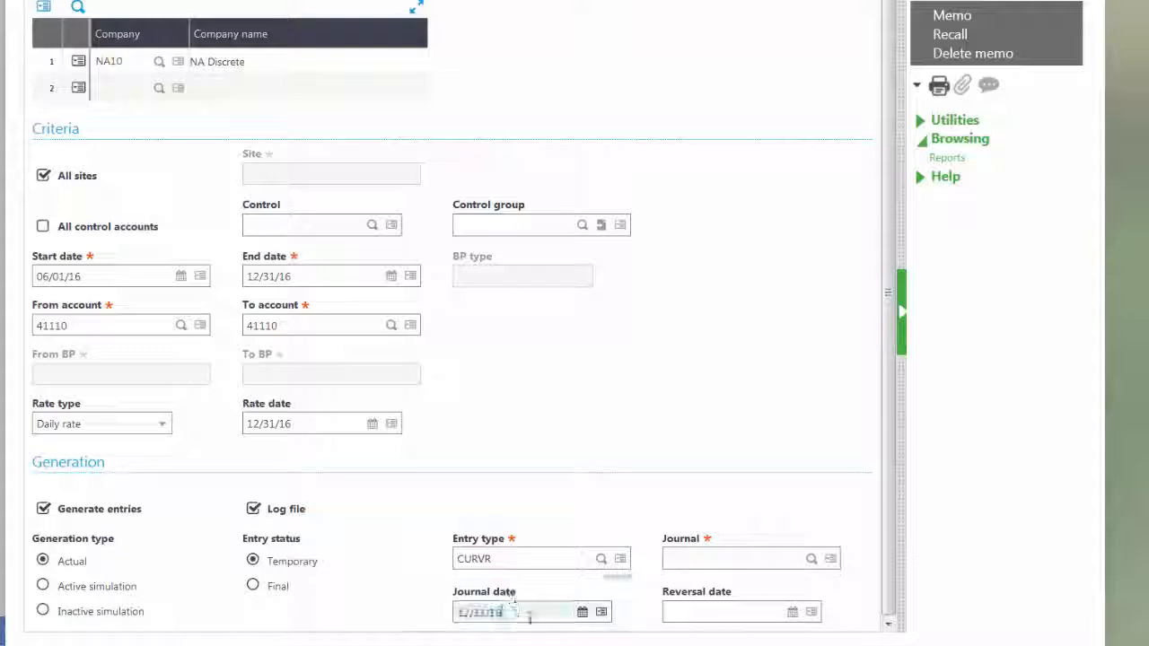
left_click(699, 552)
type("GENAJ")
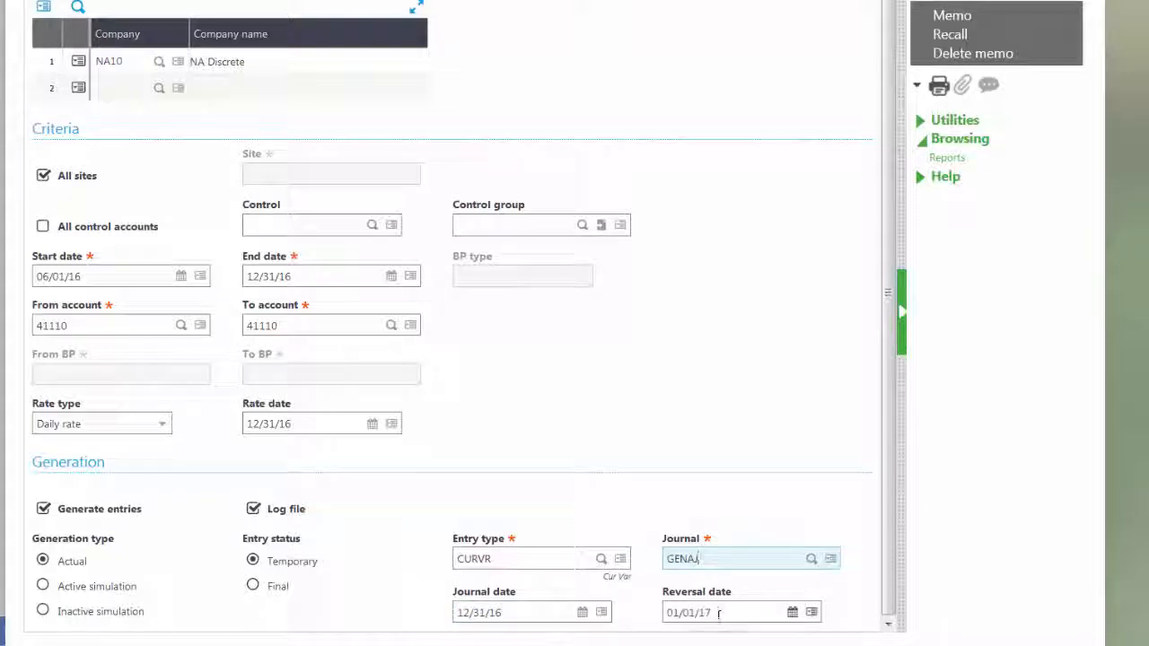
left_click(719, 616)
key("BackSpace")
key("BackSpace")
key("BackSpace")
key("BackSpace")
type("12316")
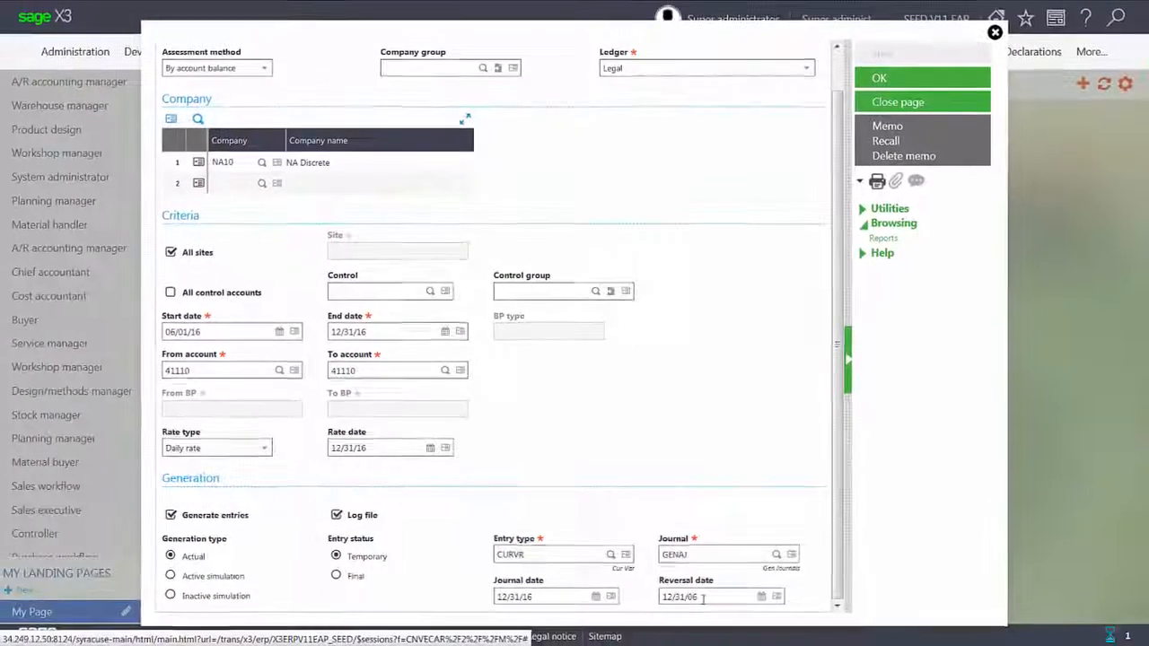
key("Tab")
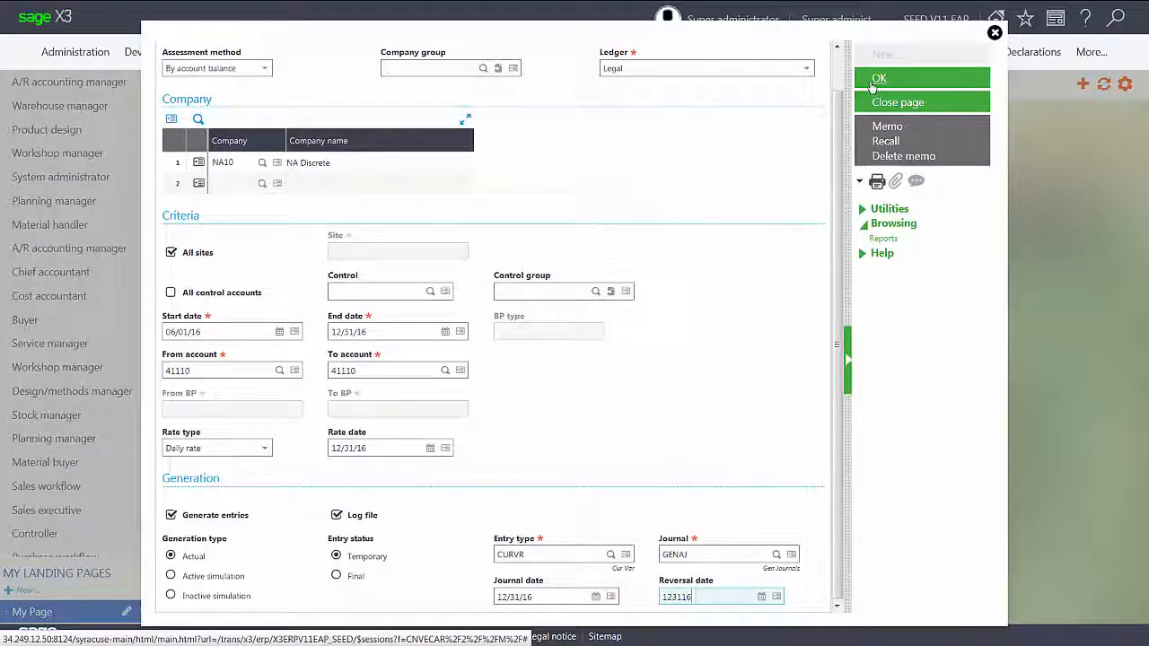
- Run the account-balance variance and scroll the log to the 16098.4 variance on 41110
left_click(873, 83)
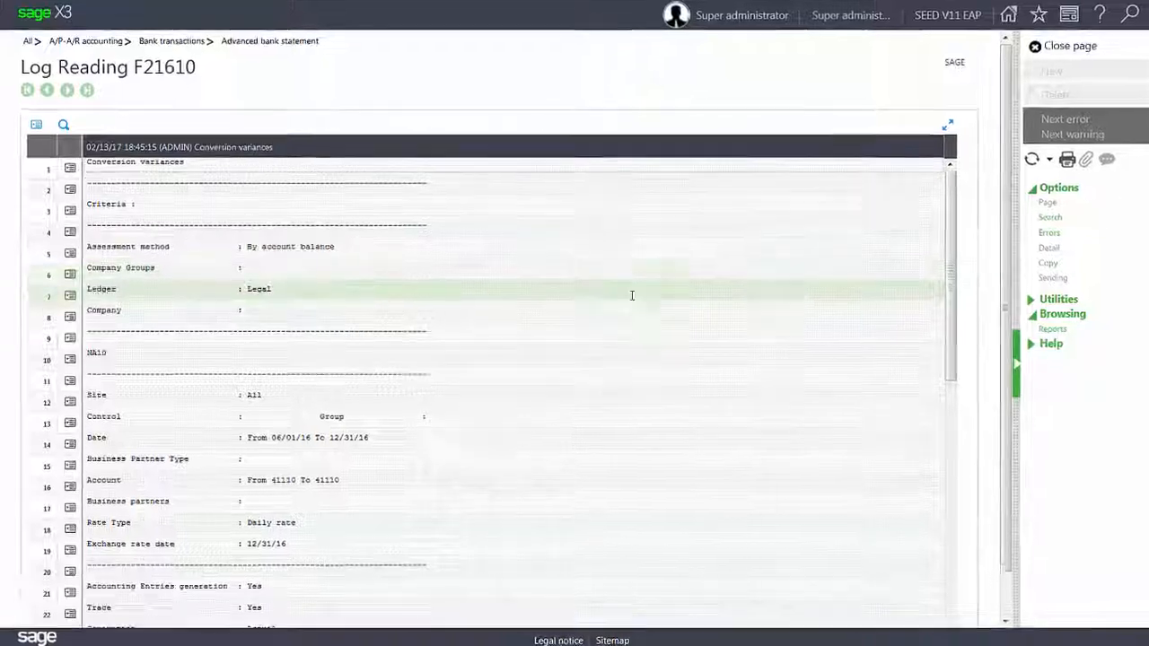
scroll(575, 368, "down", 4)
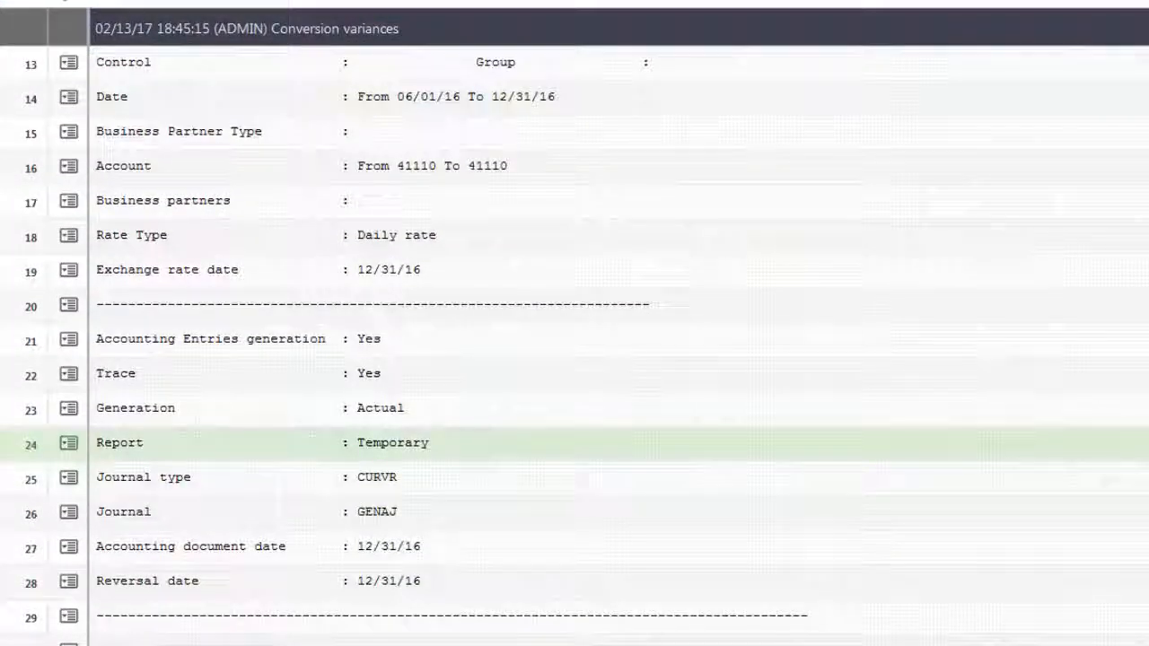
scroll(574, 404, "down", 3)
scroll(574, 350, "down", 3)
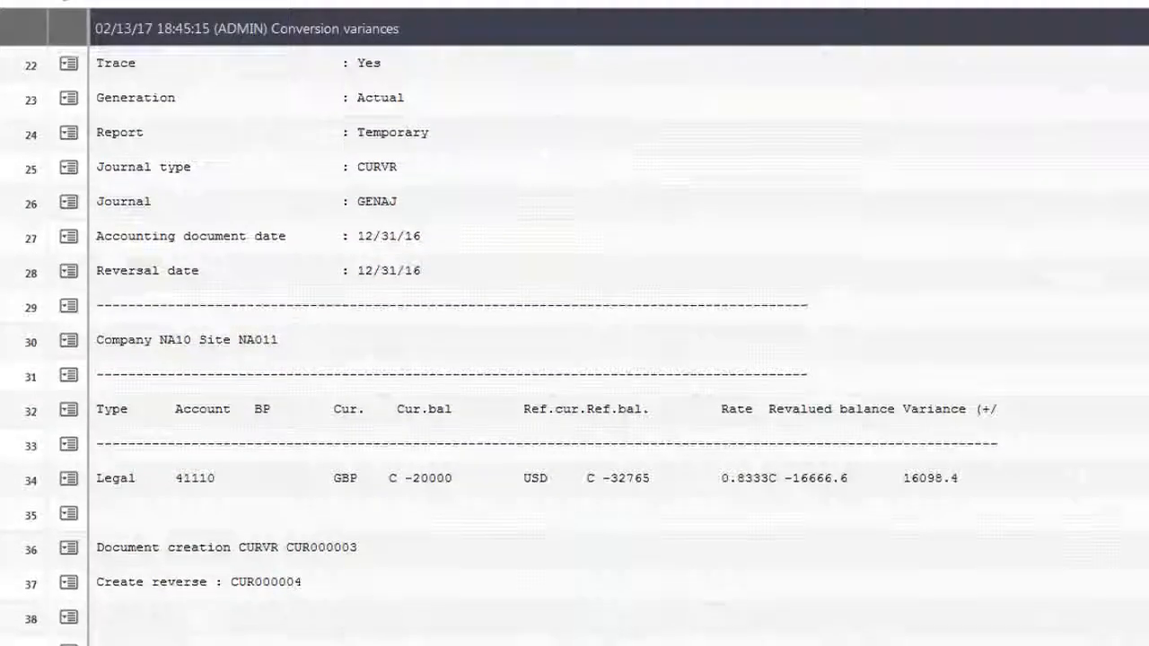